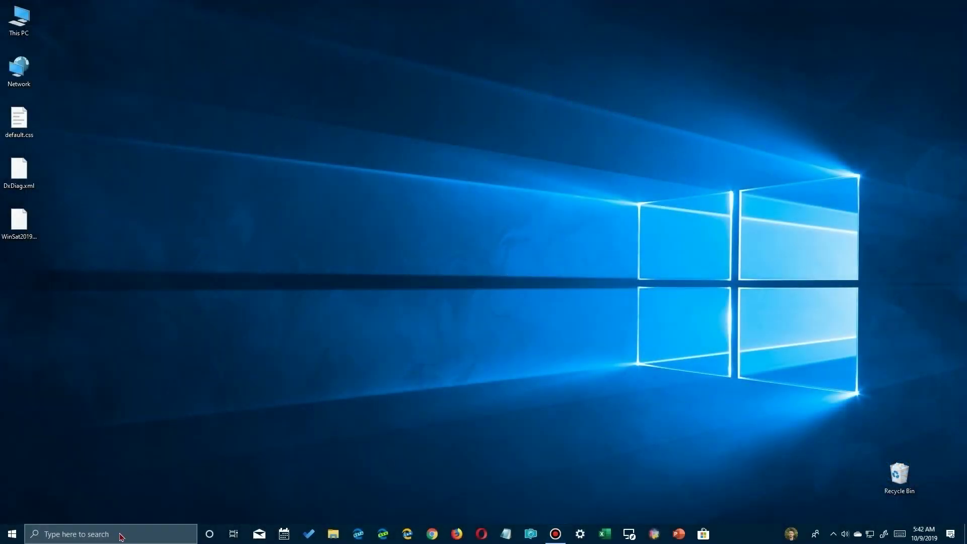
Launch System Information via an msinfo search and select the BaseBoard Product row, P8Z68-V LE
left_click(121, 532)
type("m")
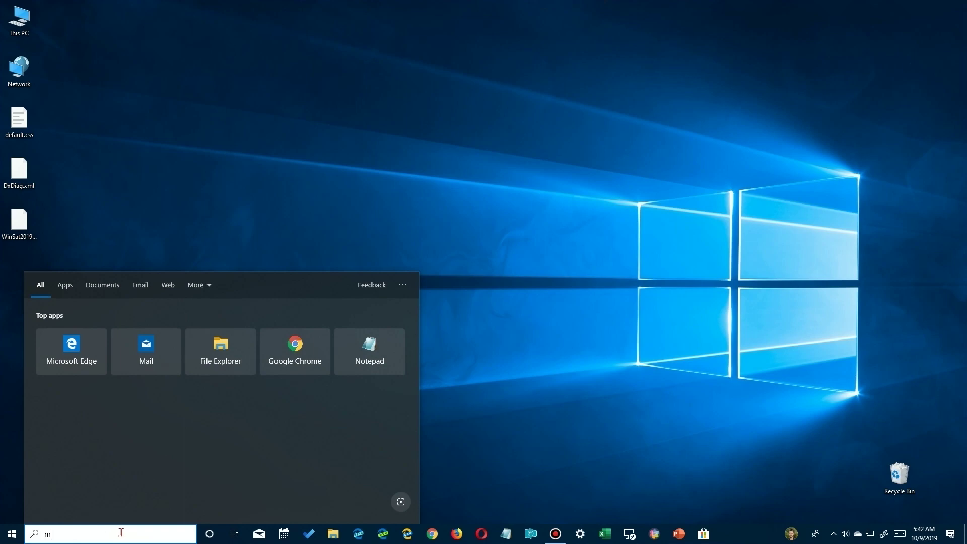
type("sinfo")
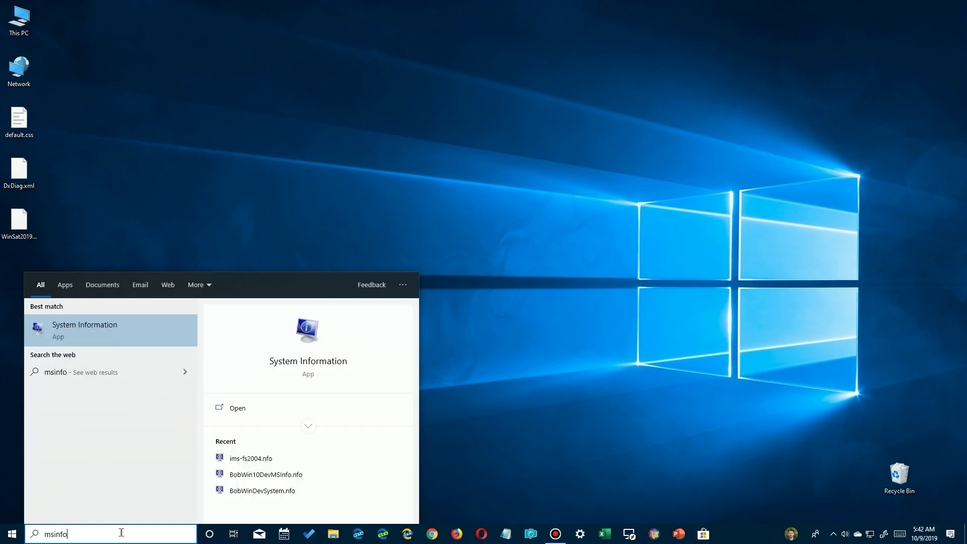
key("Return")
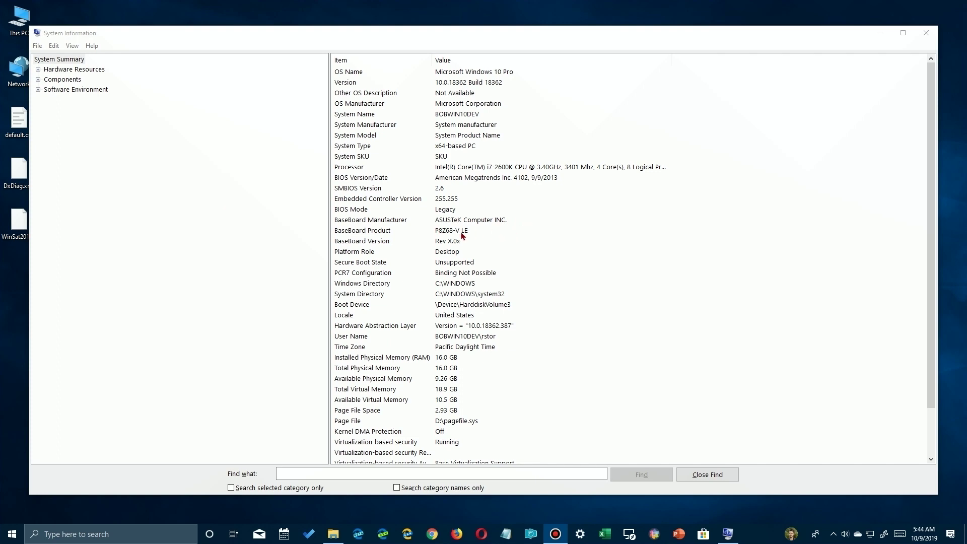
left_click(445, 233)
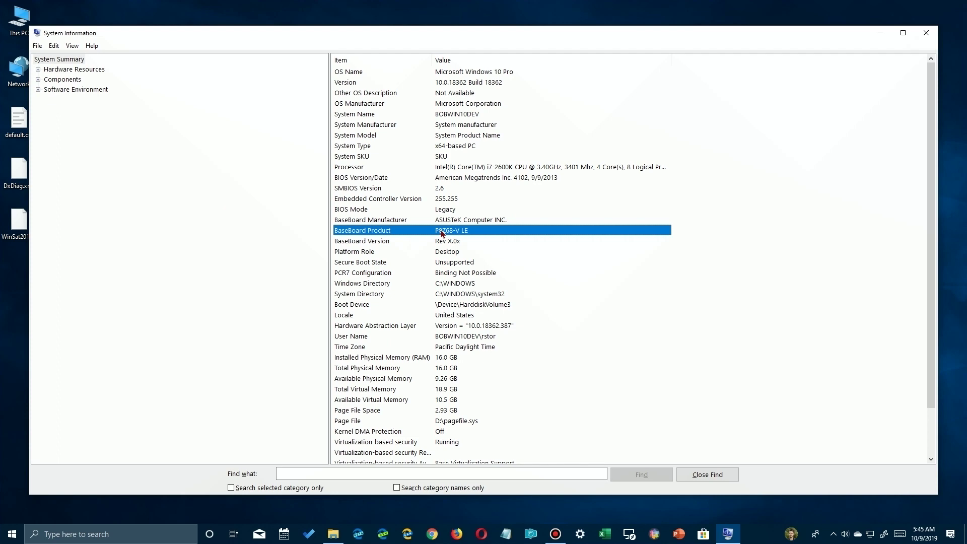
Paste 'BaseBoard Product P8Z68-V LE' into Notepad and copy the model name P8Z68-V LE
left_click(507, 534)
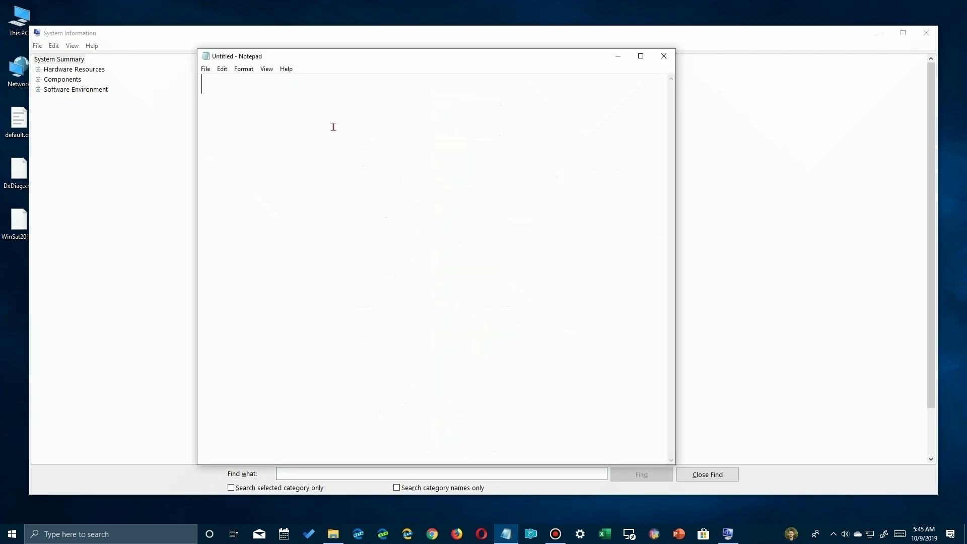
type("BaseBoard Product P8Z68-V LE")
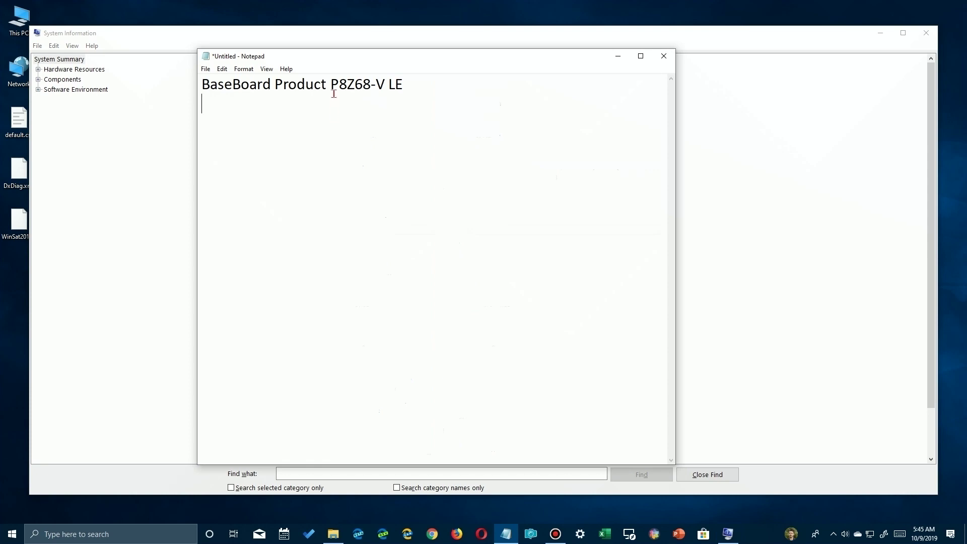
left_click_drag(331, 85, 411, 87)
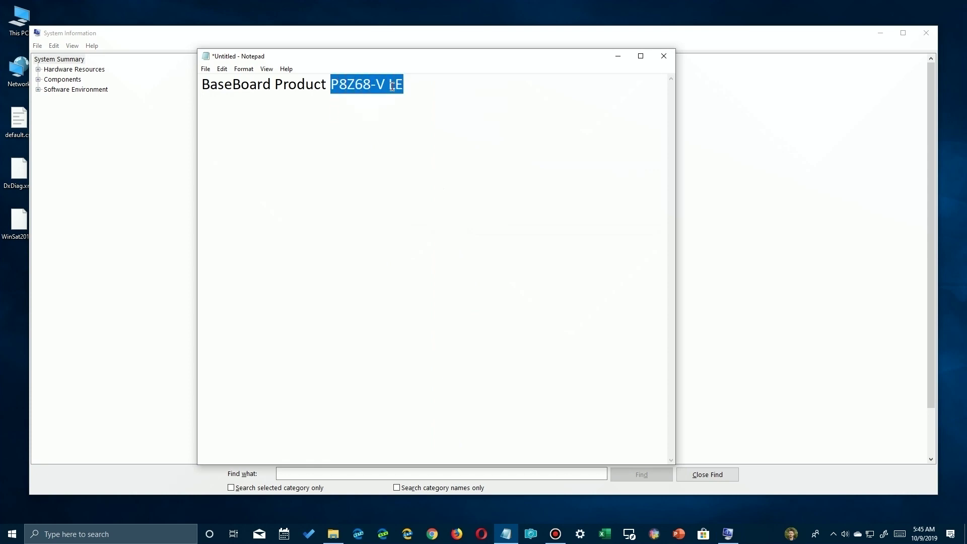
right_click(393, 88)
left_click(421, 120)
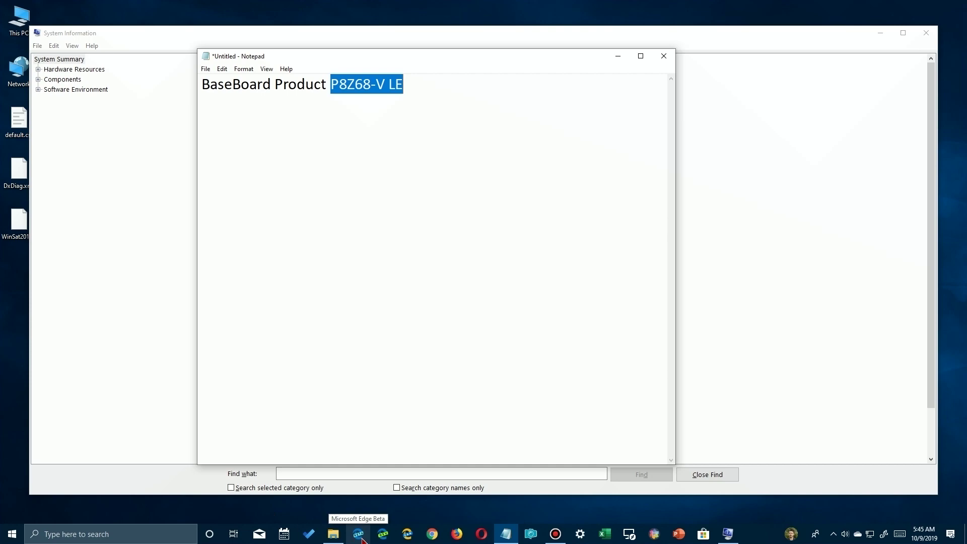
Bring the Microsoft Edge browser window to the front
left_click(358, 534)
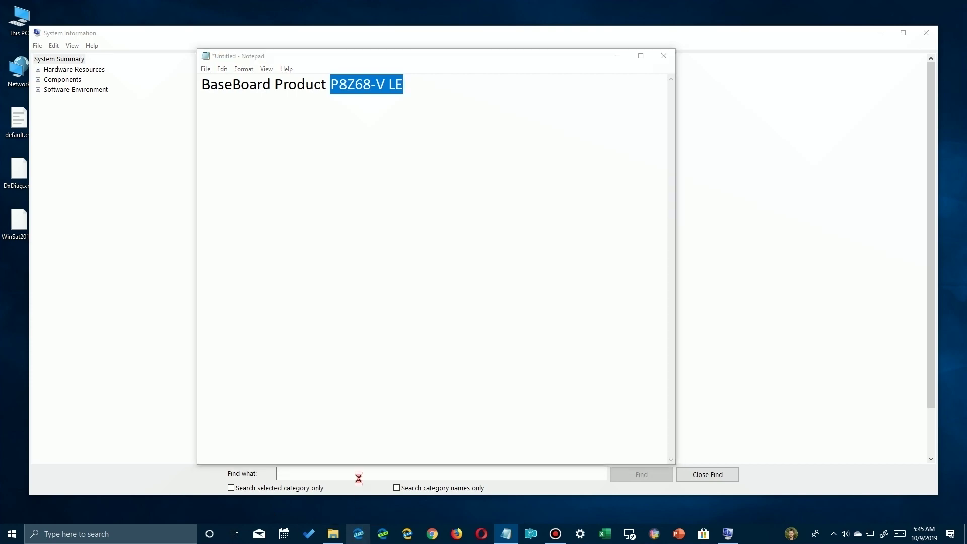
left_click(120, 10)
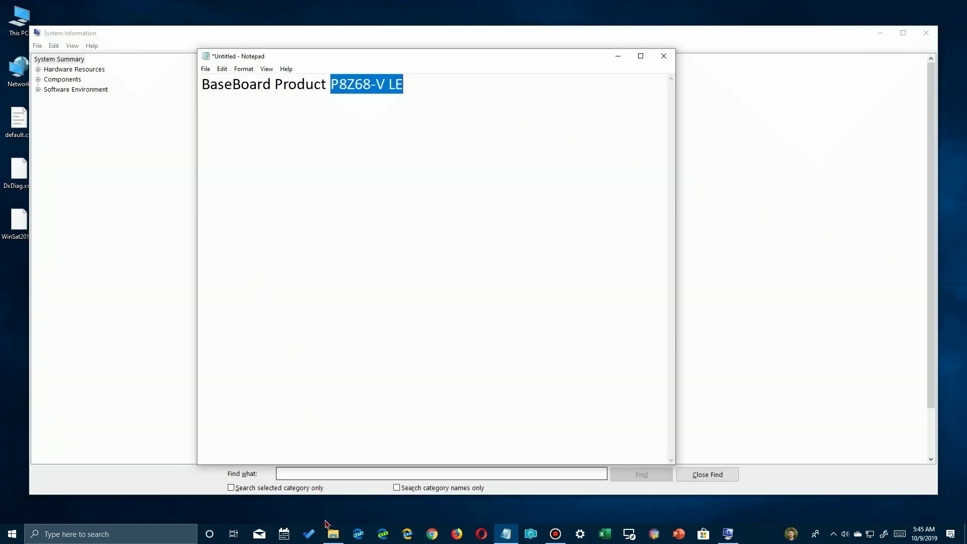
left_click(358, 534)
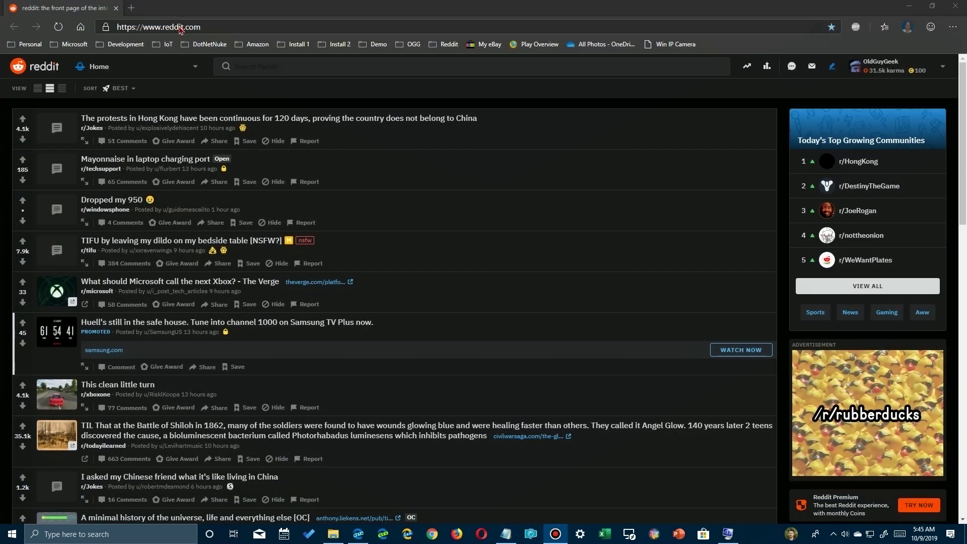
Search the web for P8Z68-V LE from Edge's address bar
left_click(180, 29)
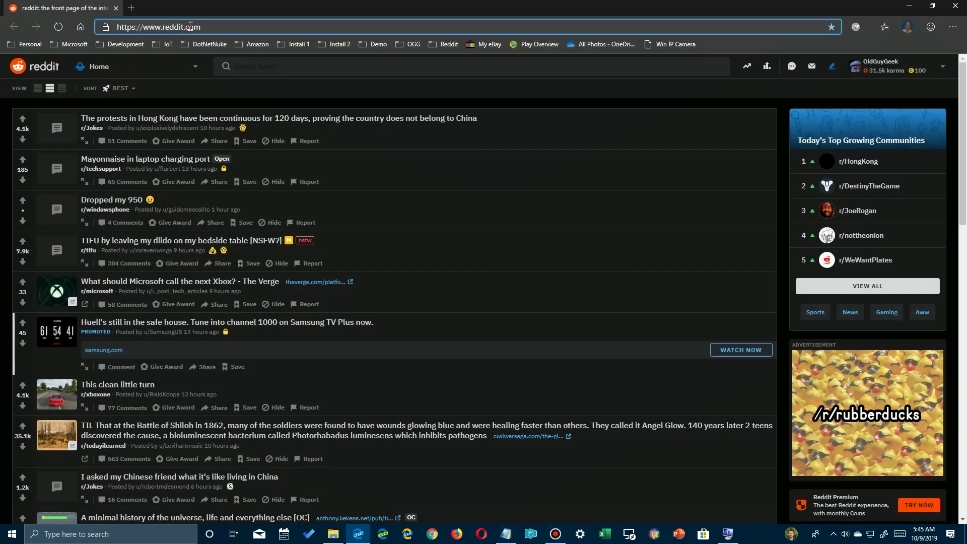
left_click_drag(215, 26, 111, 26)
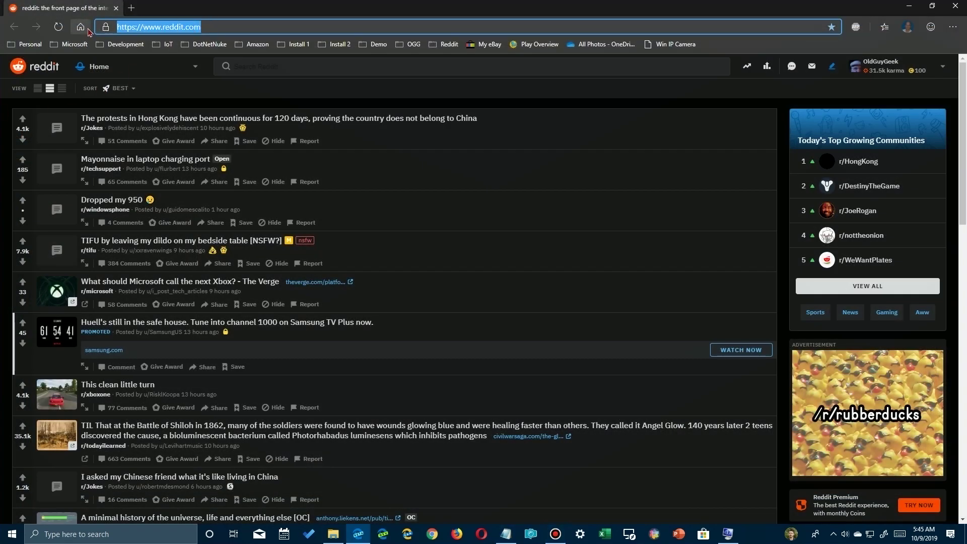
type("P8Z68-V LE")
key("Return")
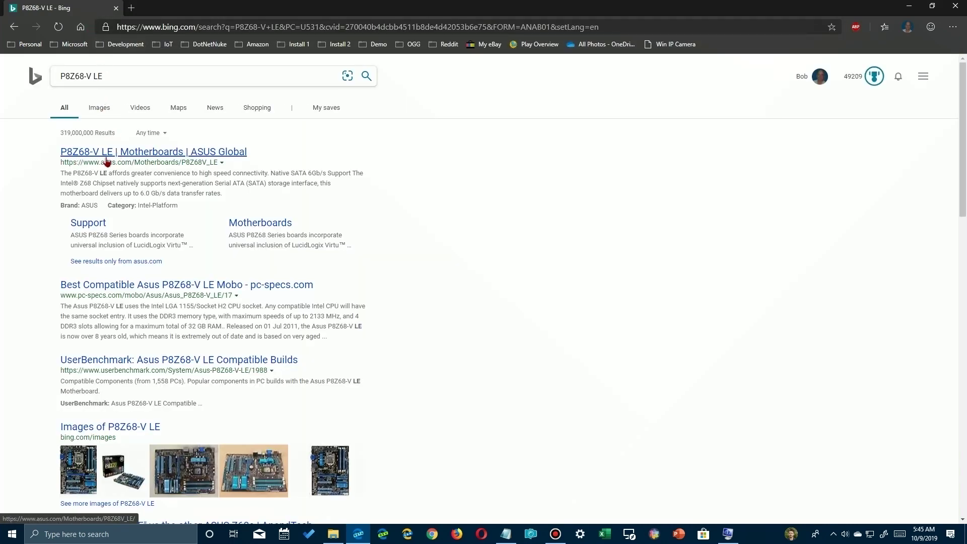
Open the ASUS P8Z68-V LE specifications and highlight its 32GB DDR3 memory support
left_click(179, 152)
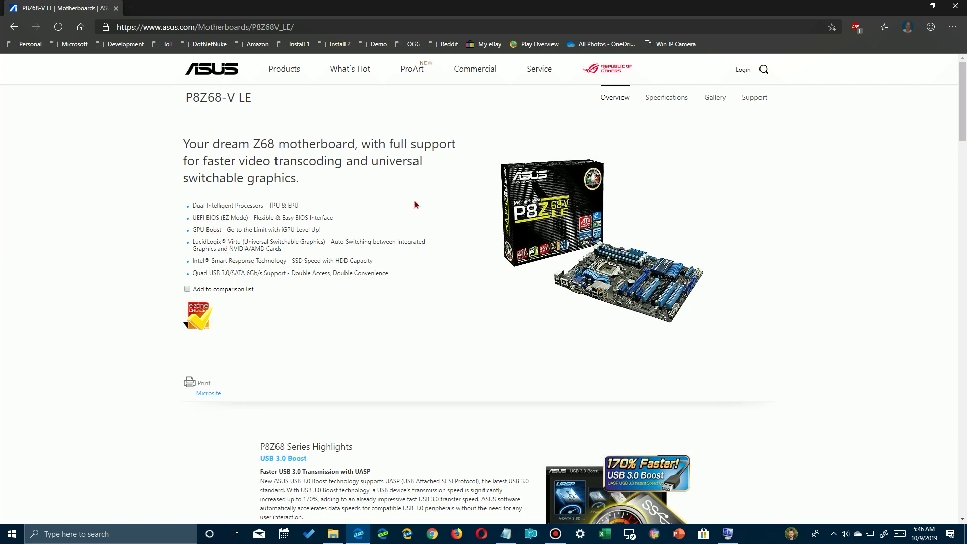
left_click(660, 100)
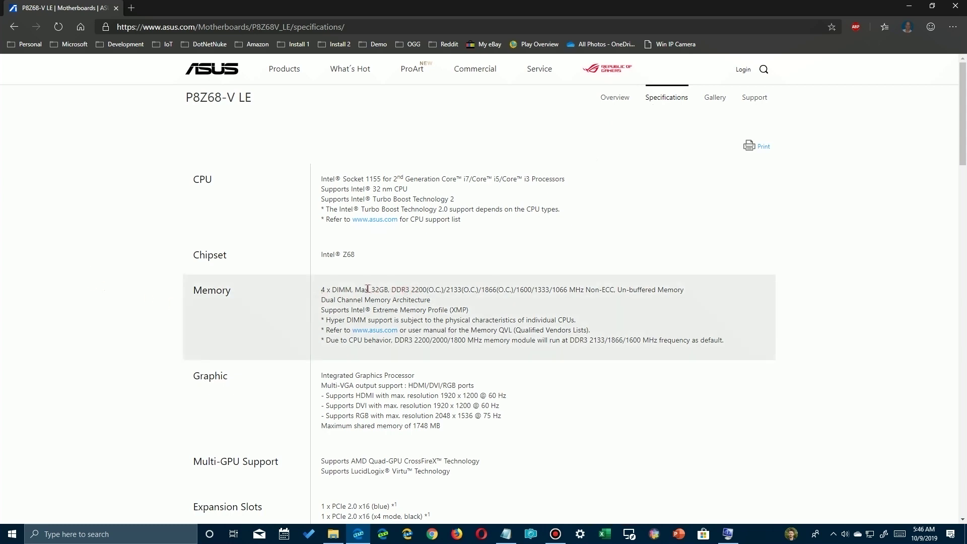
left_click_drag(368, 289, 574, 289)
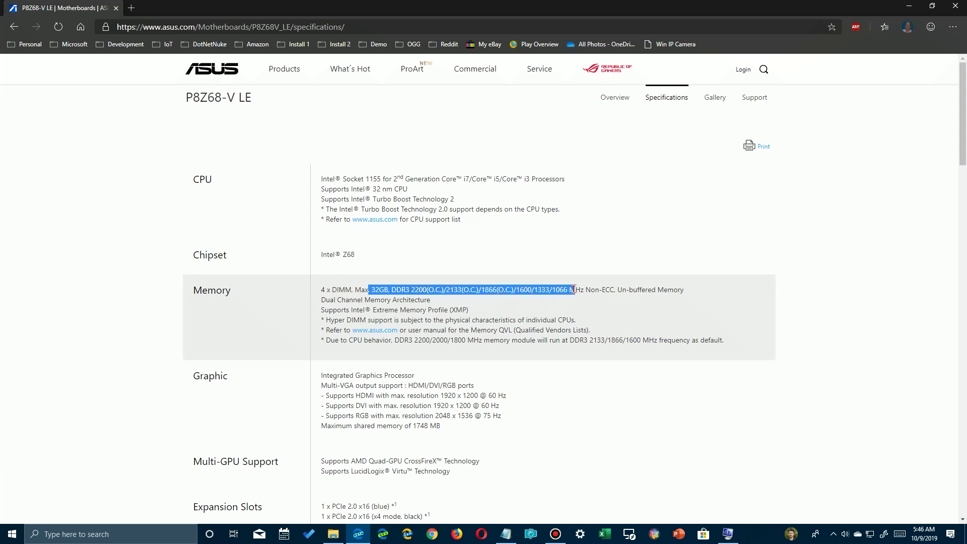
left_click(297, 307)
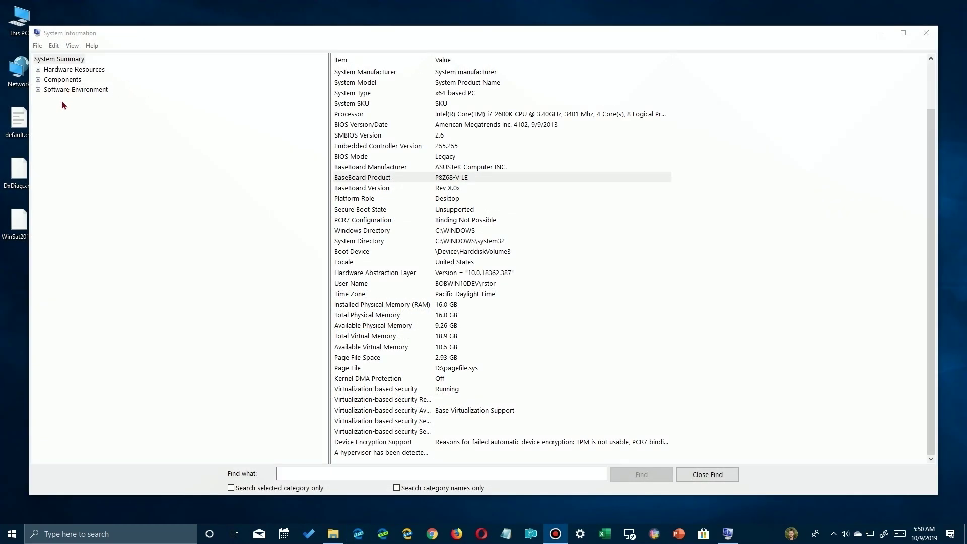
Expand Hardware Resources, Components and Storage, then review the Drives and Disks details
left_click(38, 70)
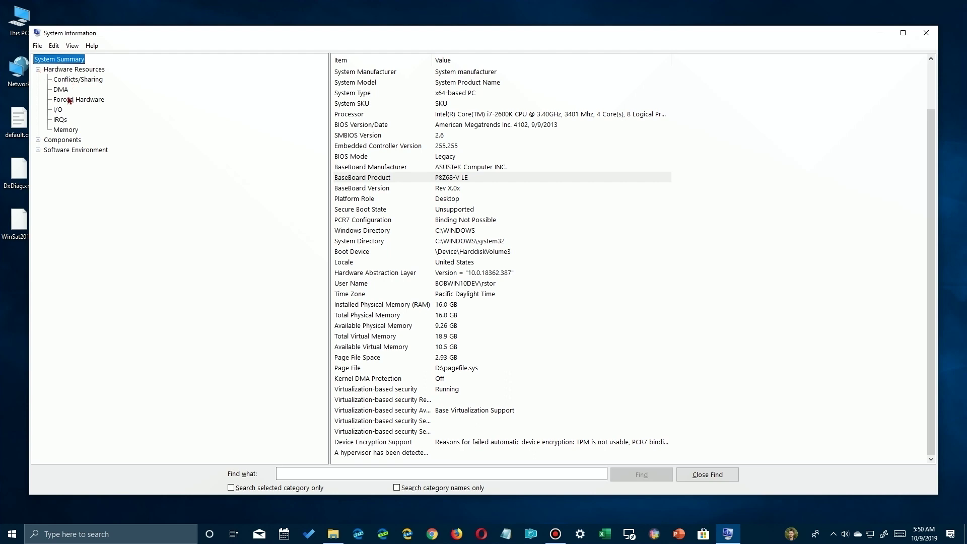
left_click(39, 140)
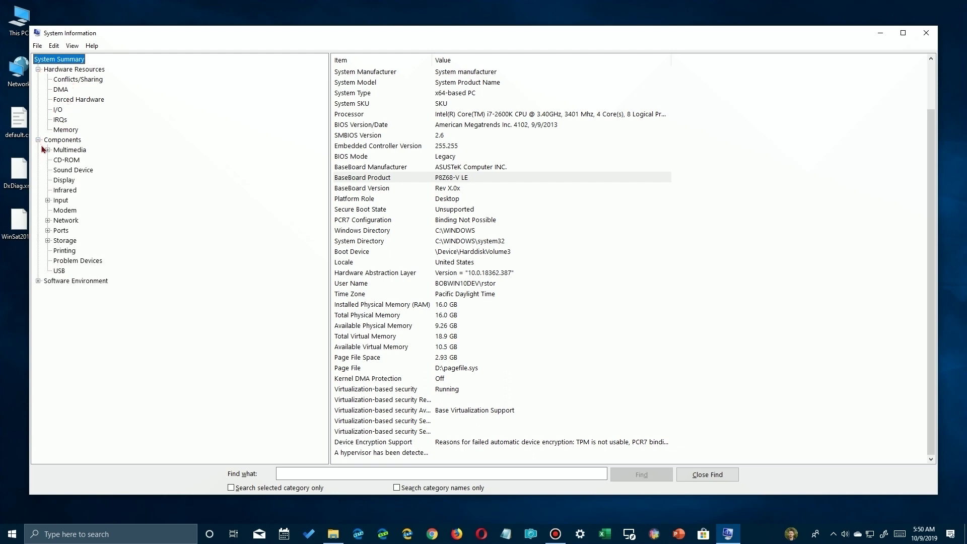
left_click(48, 241)
left_click(72, 253)
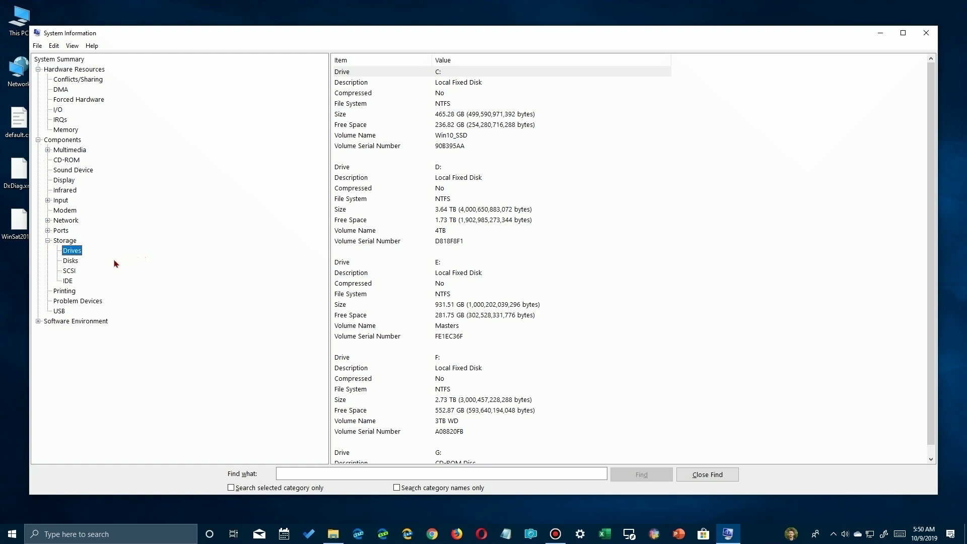
left_click(71, 262)
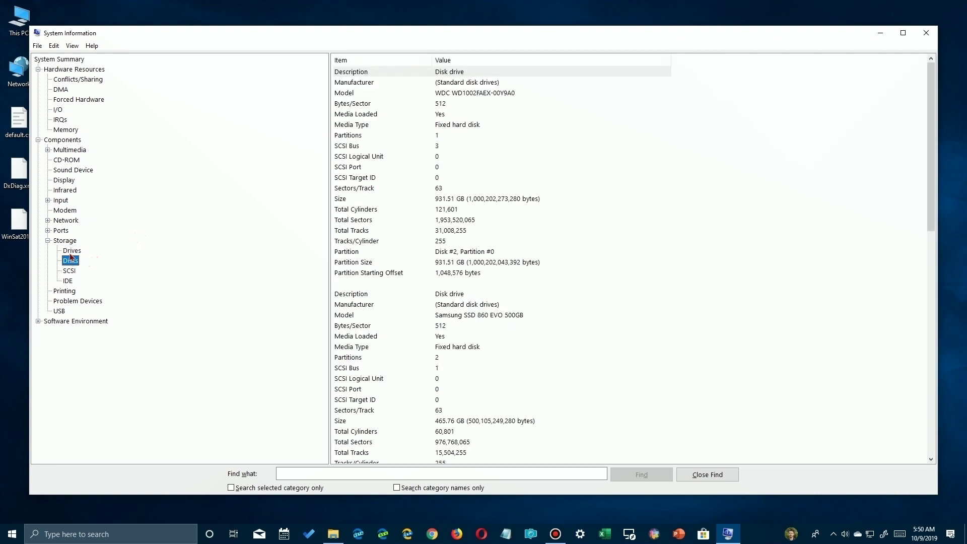
left_click(72, 252)
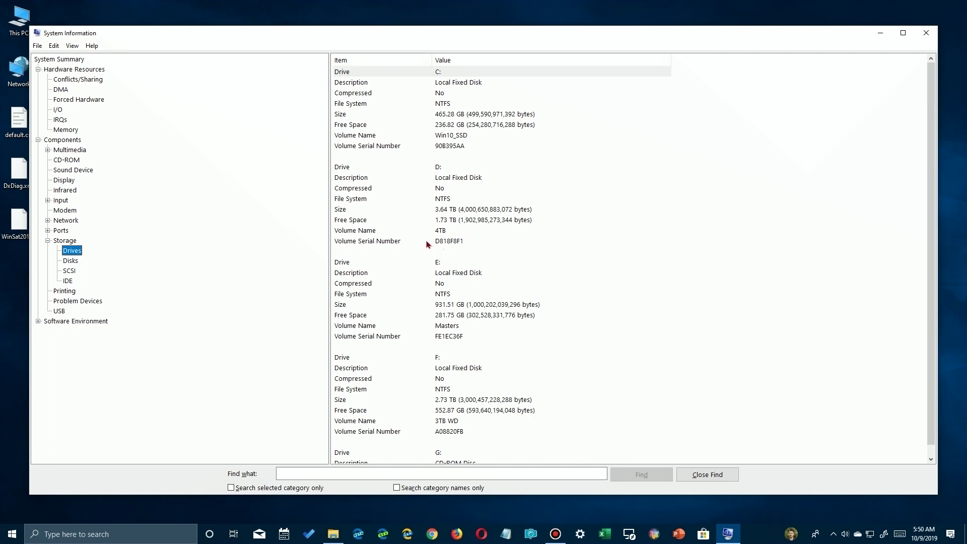
scroll(424, 294, "down", 1)
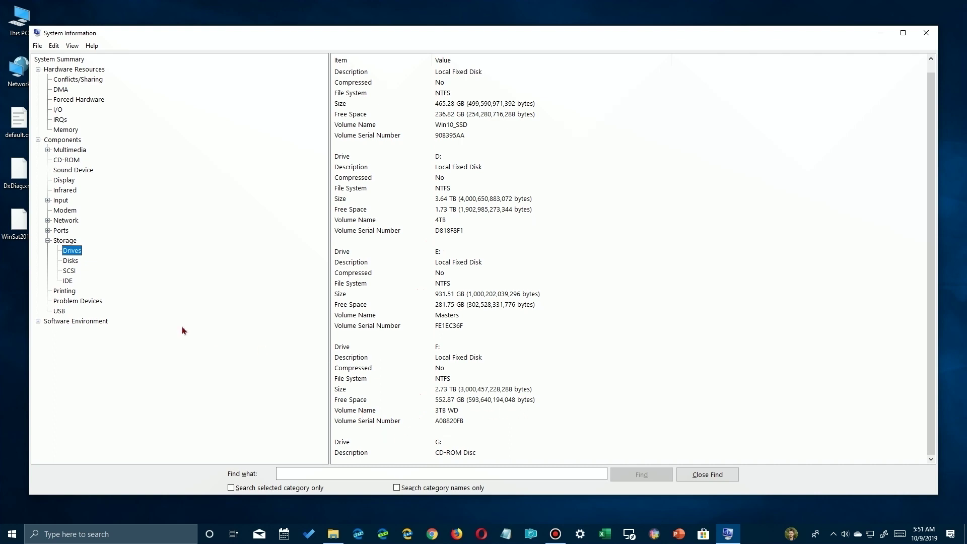
left_click(73, 261)
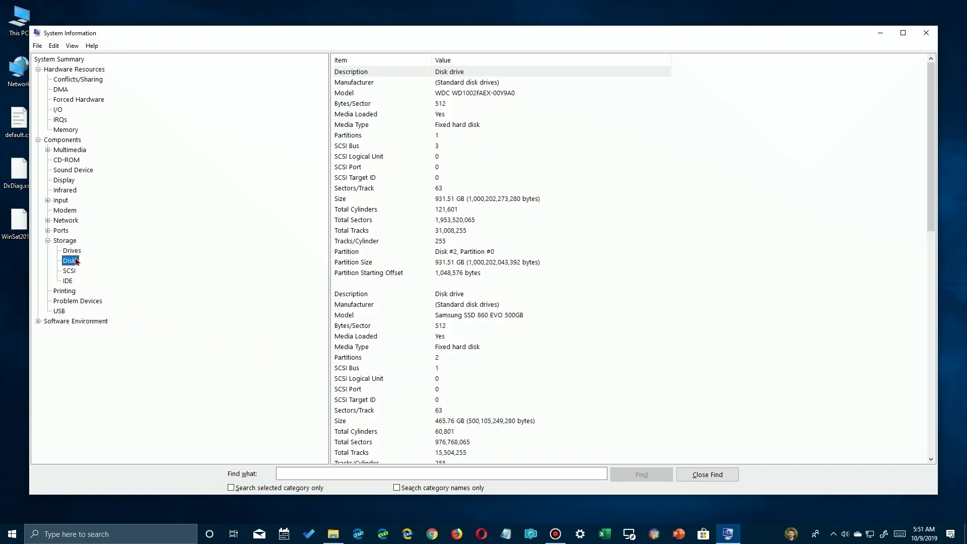
Select the first disk's Model row, WDC WD1002FAEX-00Y9A0
left_click(464, 94)
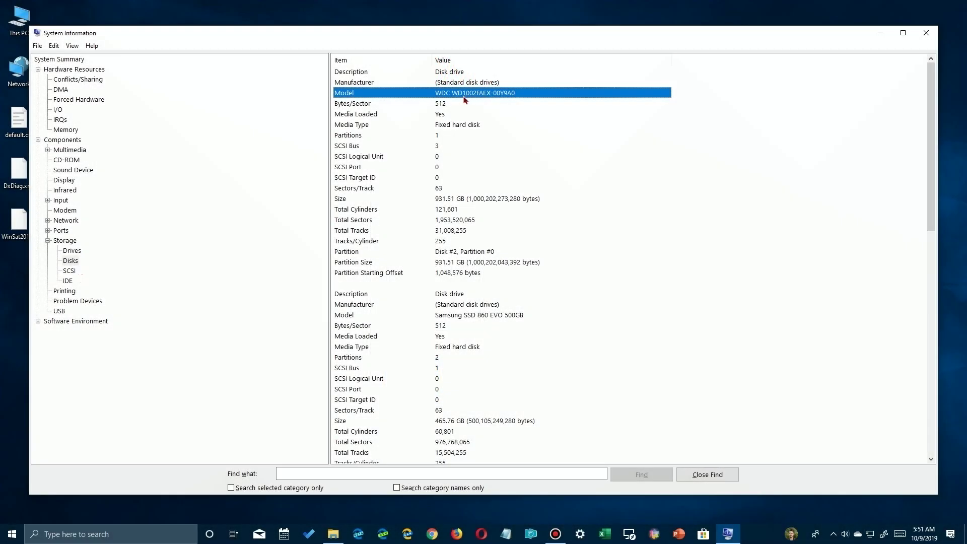
Paste 'Model WDC WD1002FAEX-00Y9A0' into Notepad and copy the WD1002FAEX-00Y9A0 model number
left_click(506, 537)
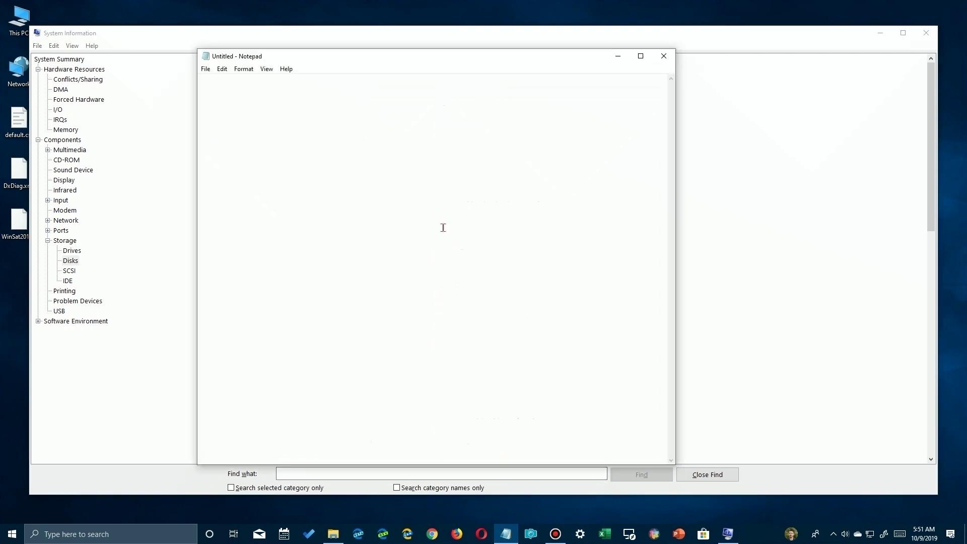
key("ctrl+v")
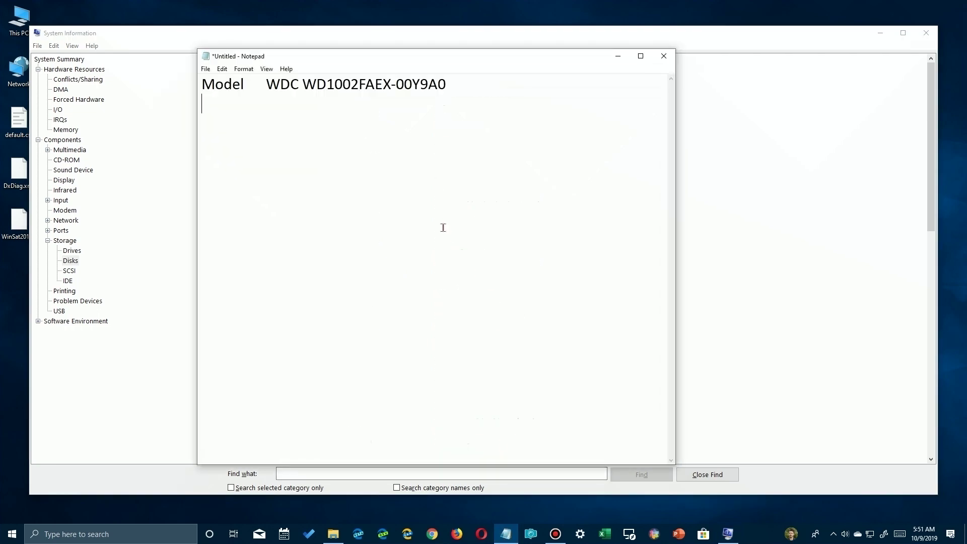
left_click(442, 85)
left_click_drag(442, 85, 301, 82)
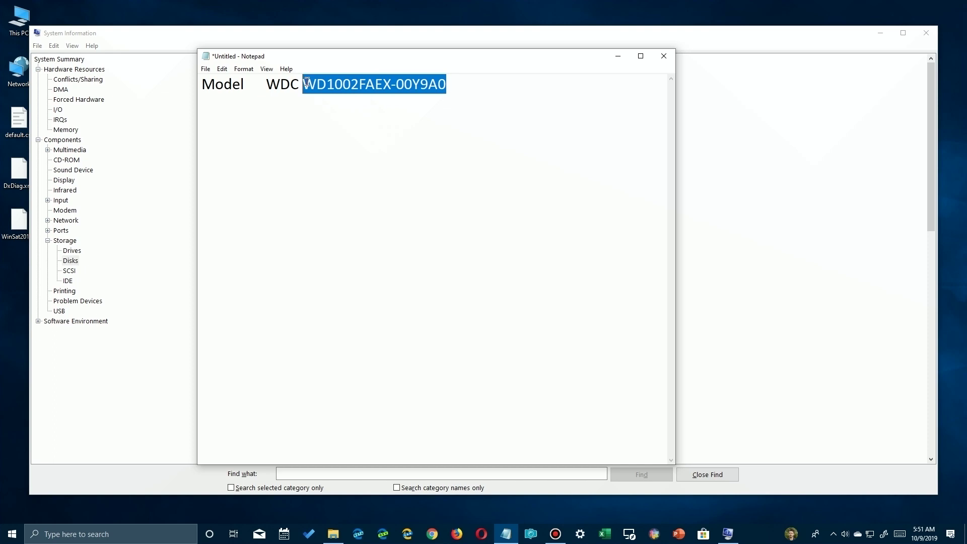
right_click(306, 83)
left_click(329, 114)
left_click(357, 535)
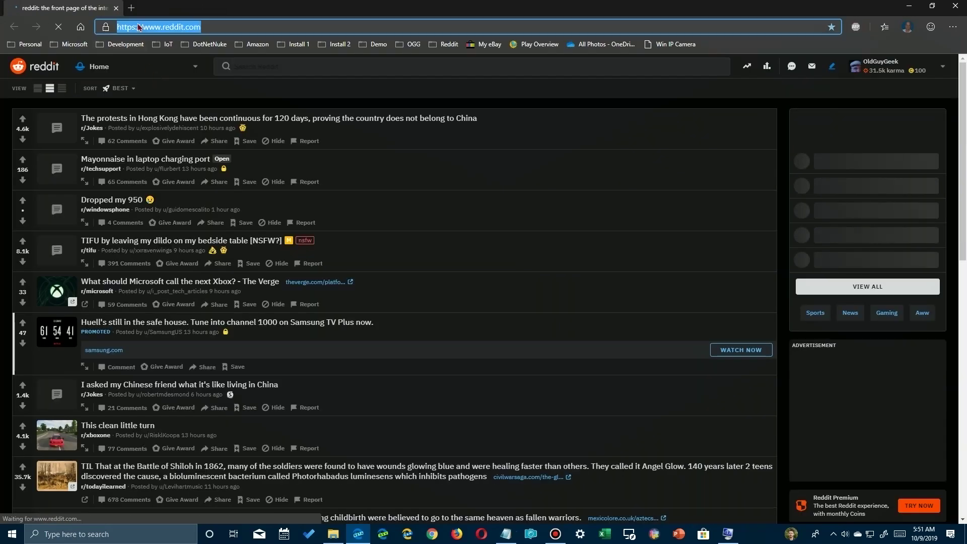
Bing-search WD1002FAEX-00Y9A0 and open the WD Black support page from support-en.wd.com
right_click(154, 29)
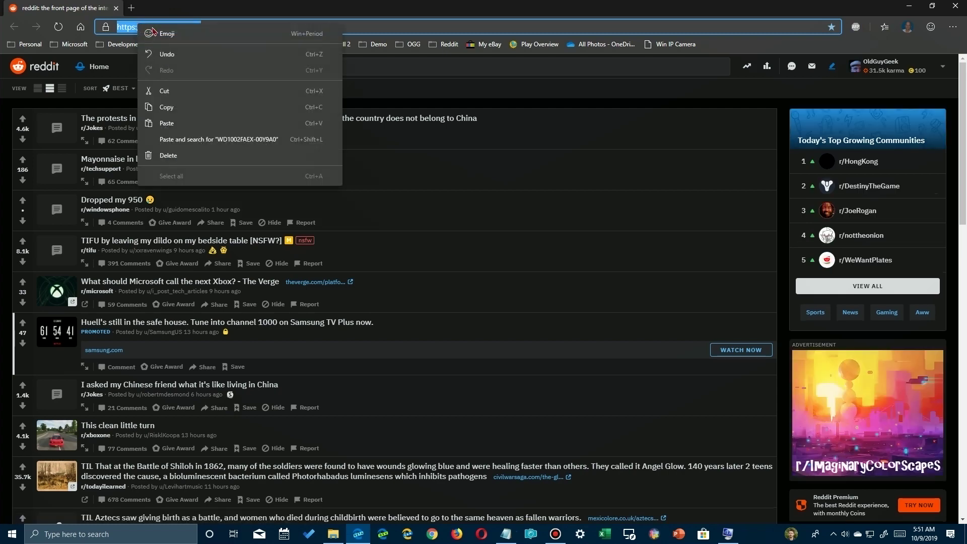
left_click(190, 144)
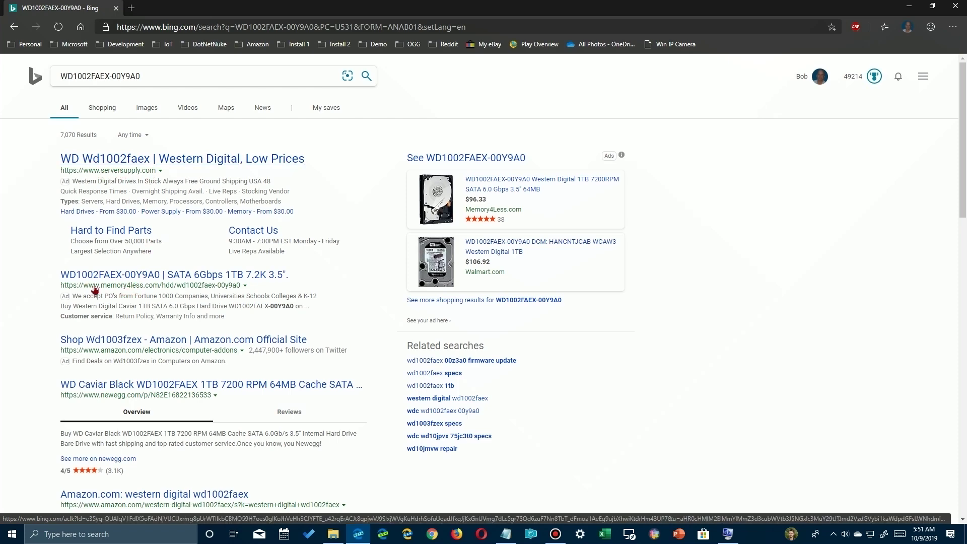
scroll(193, 327, "down", 3)
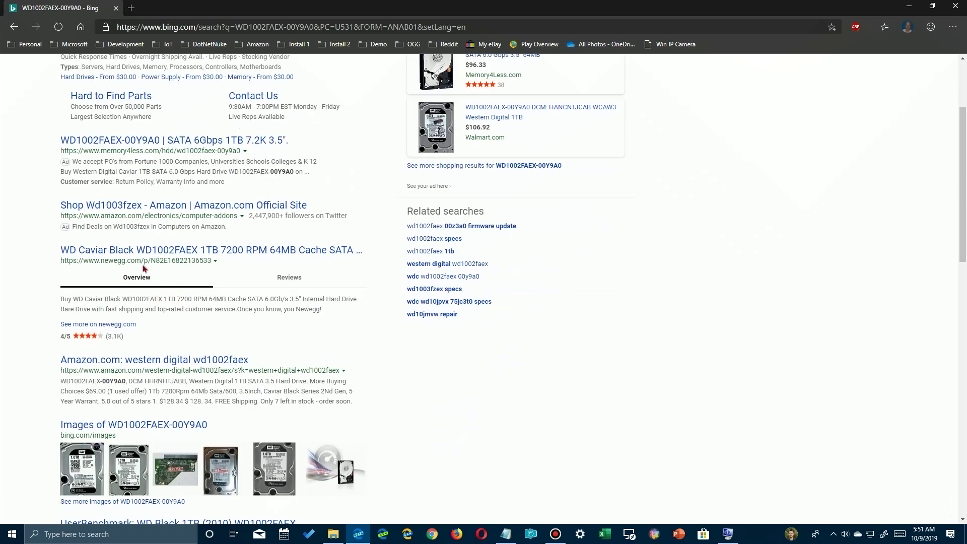
scroll(289, 341, "down", 3)
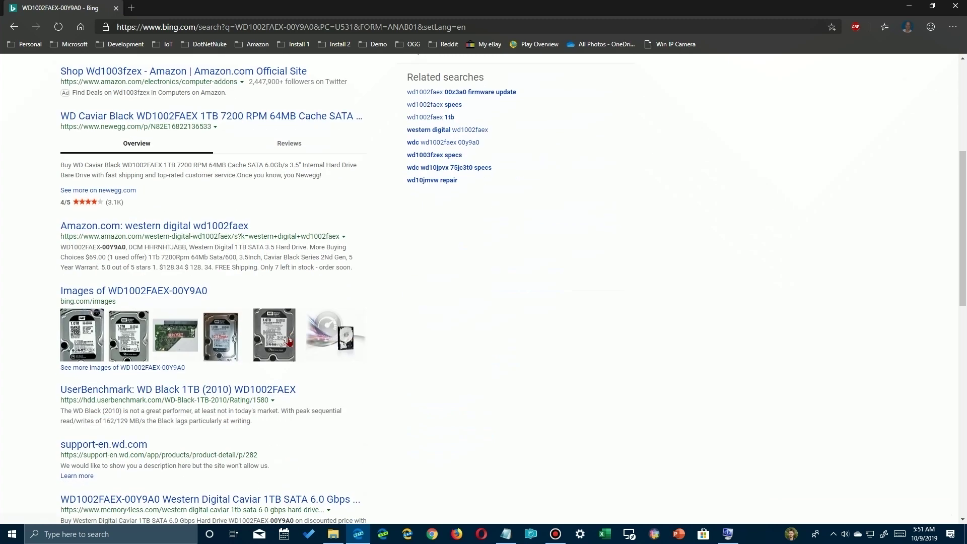
scroll(289, 341, "down", 3)
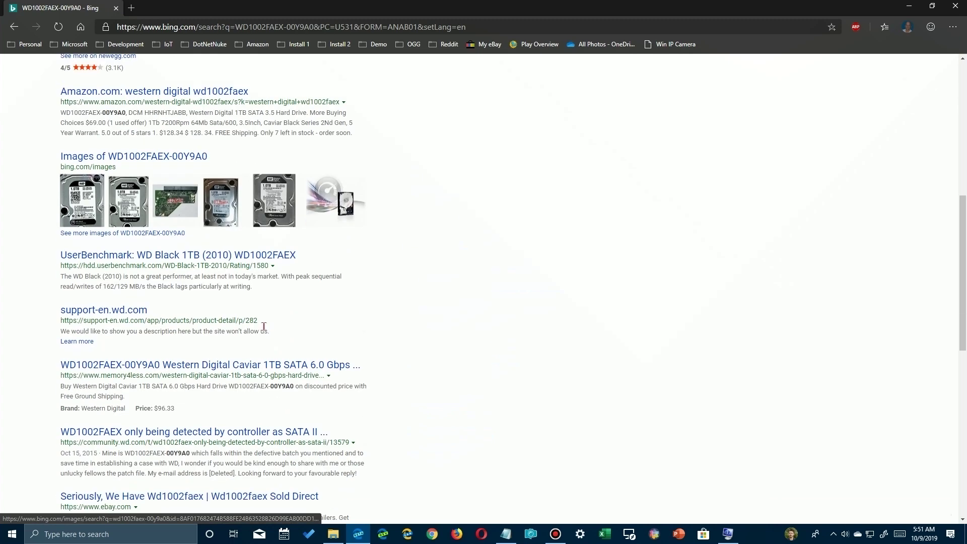
left_click(102, 313)
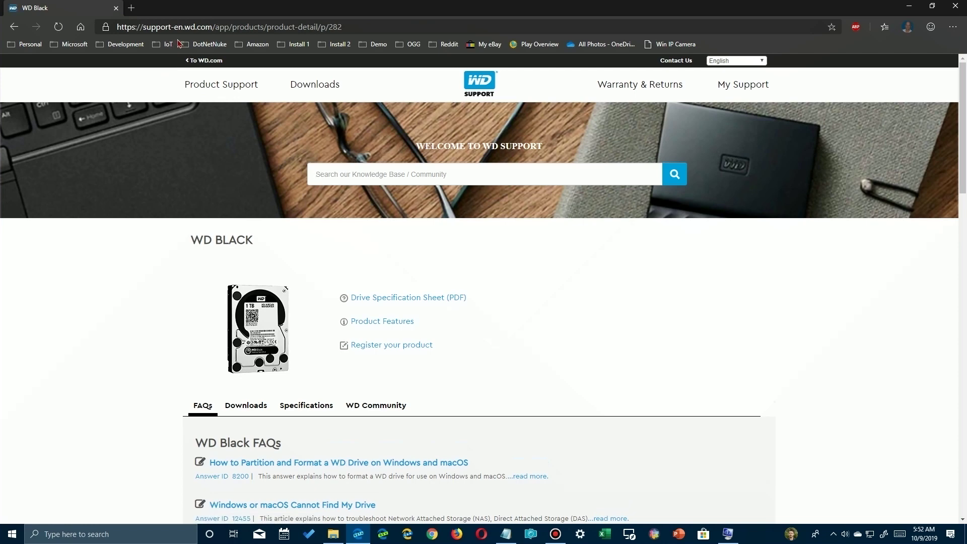
scroll(456, 282, "down", 2)
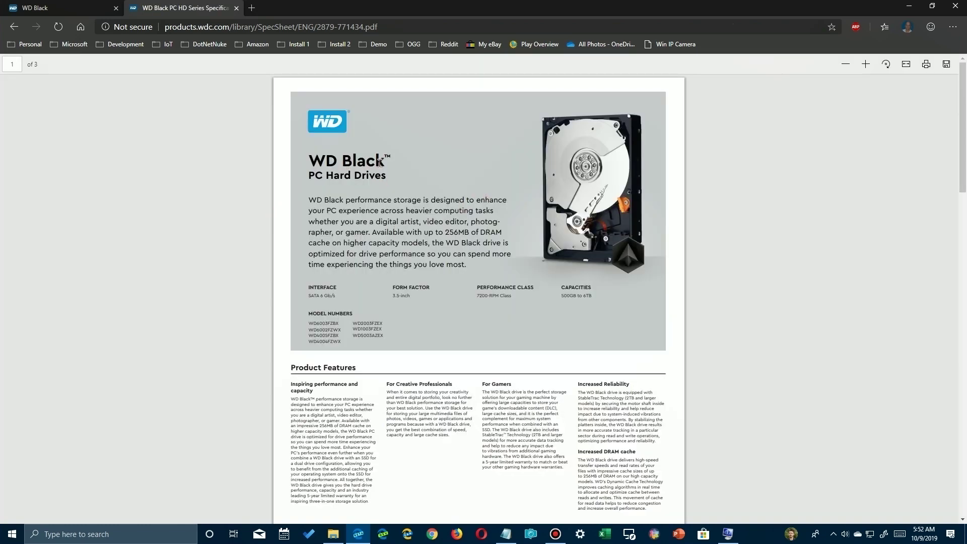
Find the 1TB WD Black's 150 MB/s sustained transfer rate in the spec sheet PDF
left_click_drag(384, 162, 315, 161)
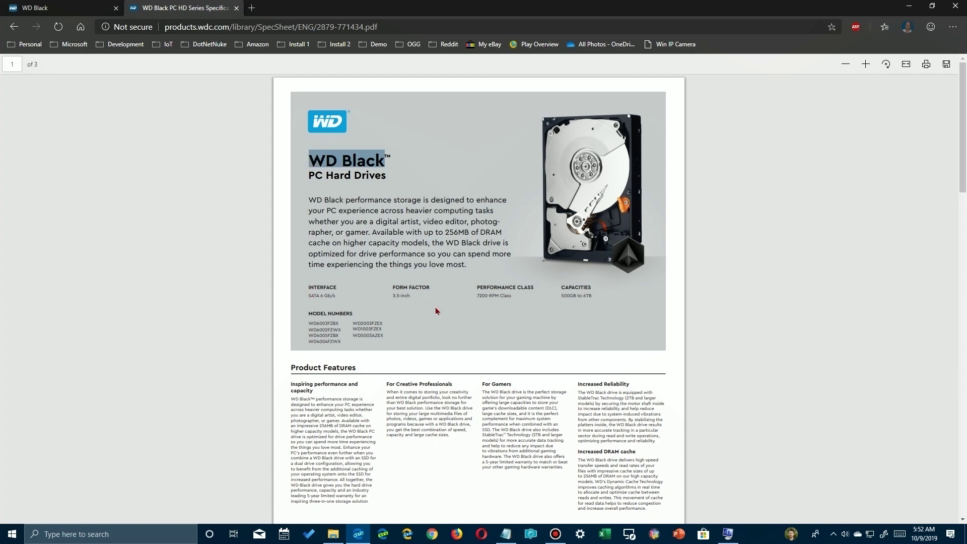
scroll(437, 311, "down", 10)
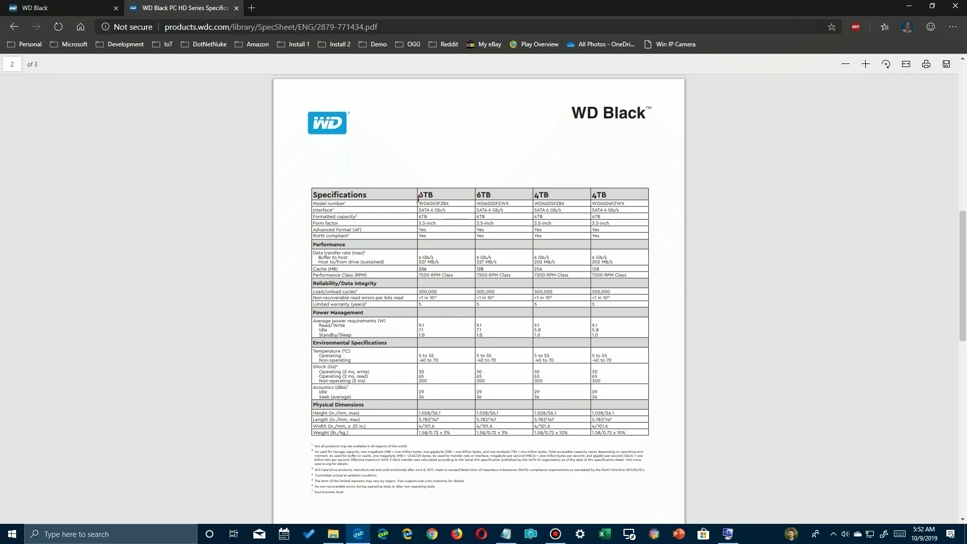
scroll(462, 315, "down", 1)
scroll(462, 315, "down", 10)
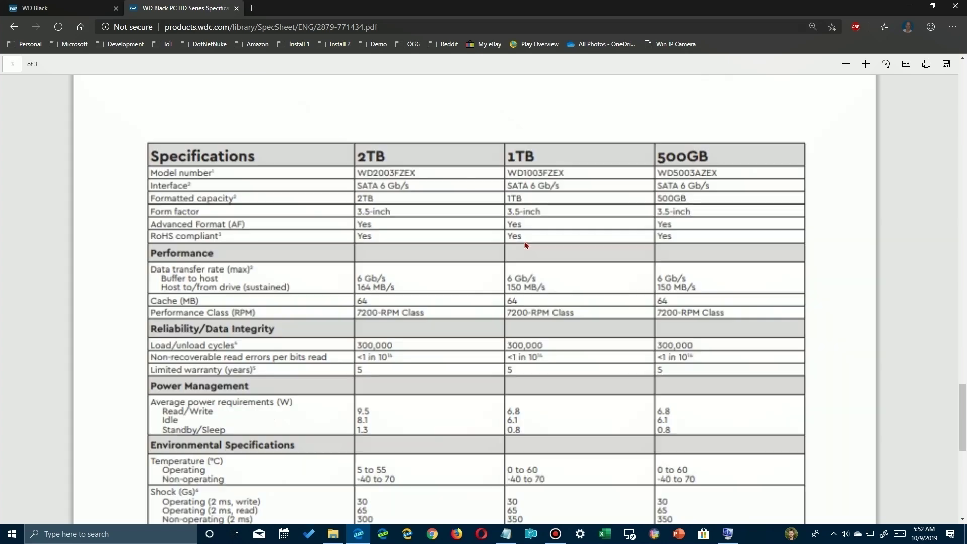
scroll(525, 246, "up", 3)
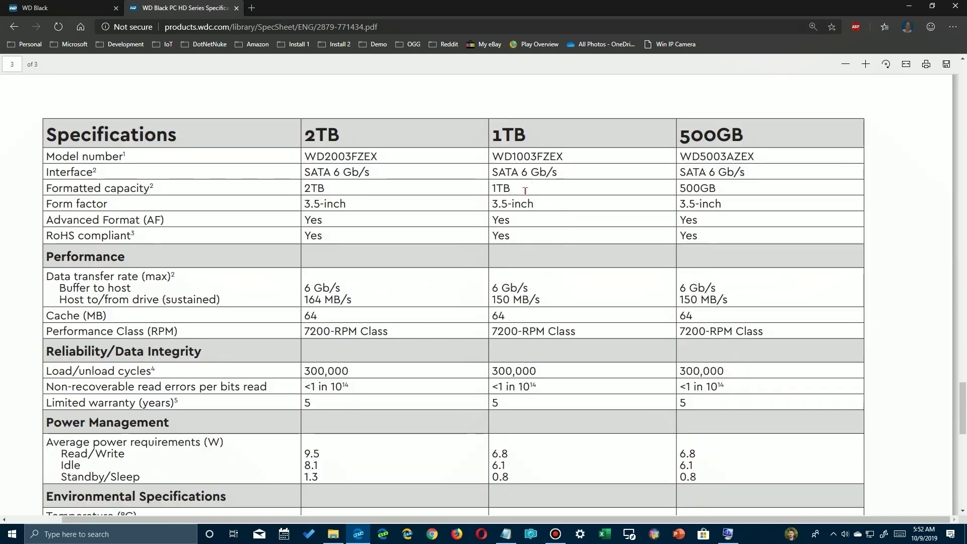
scroll(526, 281, "down", 3)
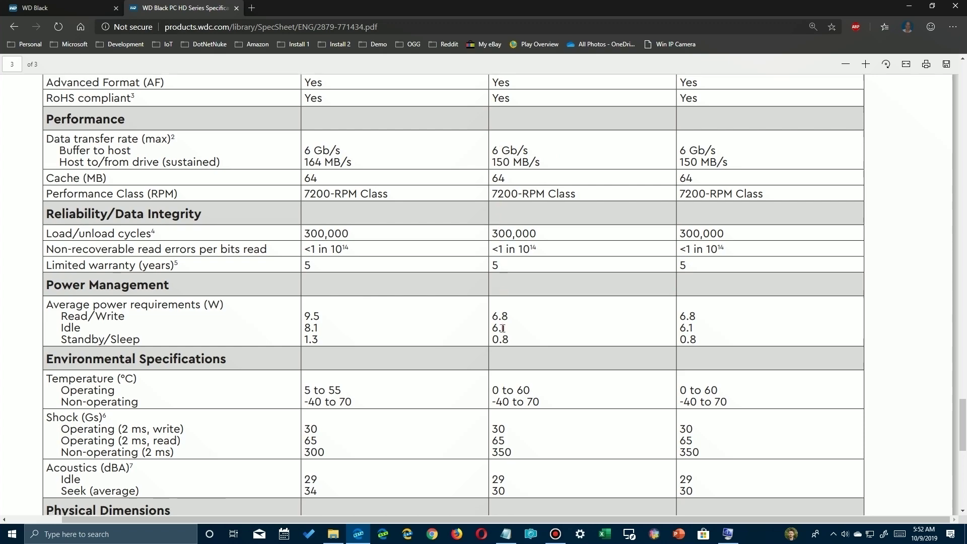
scroll(503, 329, "down", 6)
scroll(503, 328, "up", 9)
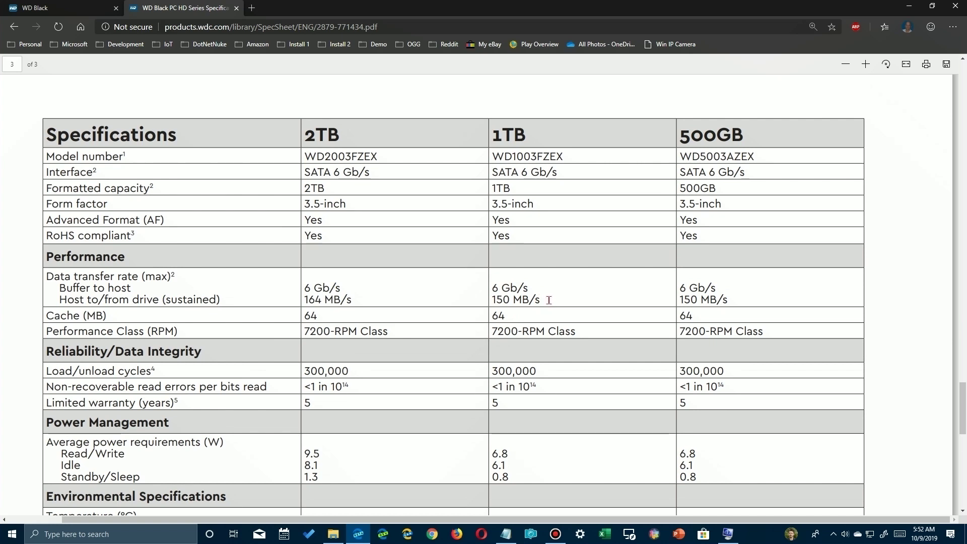
left_click_drag(548, 300, 492, 286)
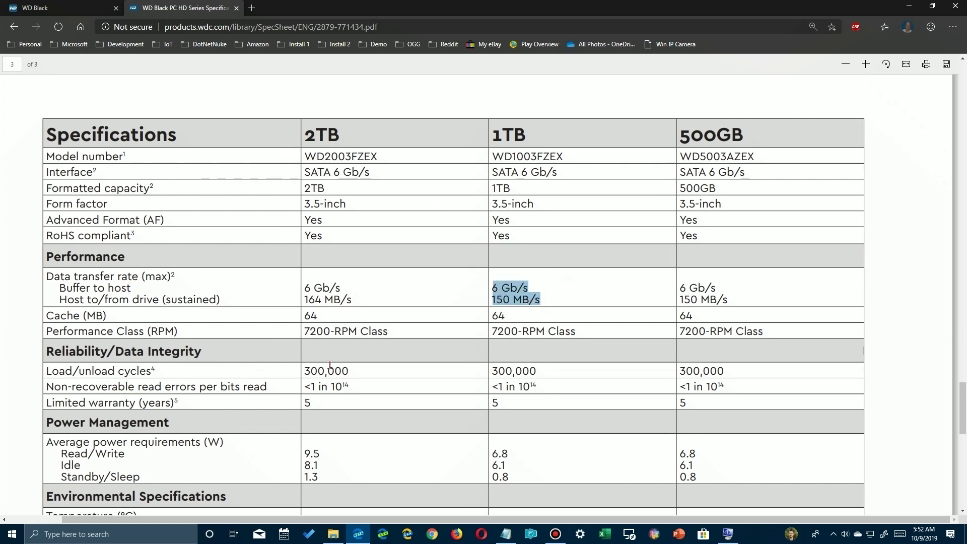
left_click(729, 536)
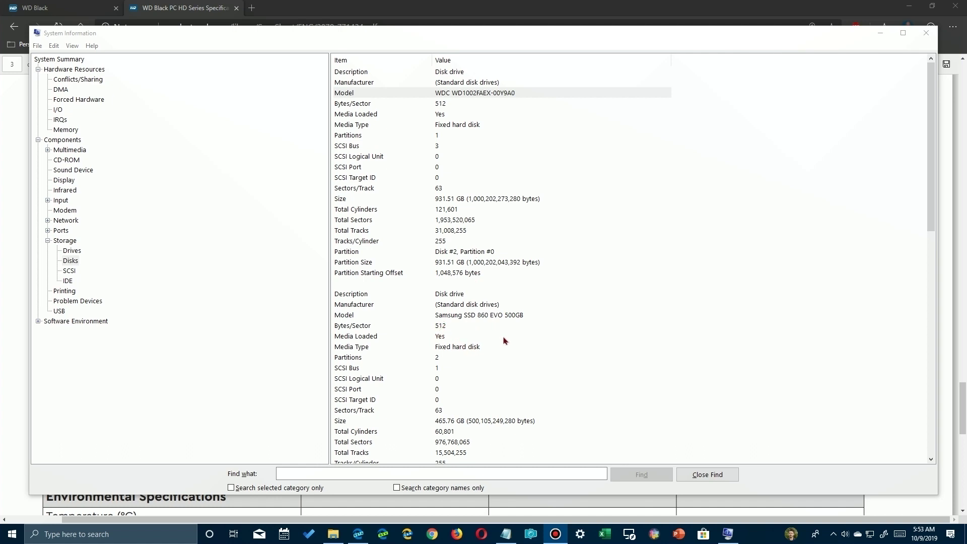
Select the Samsung SSD 860 EVO 500GB model row and search the web for it
left_click(476, 316)
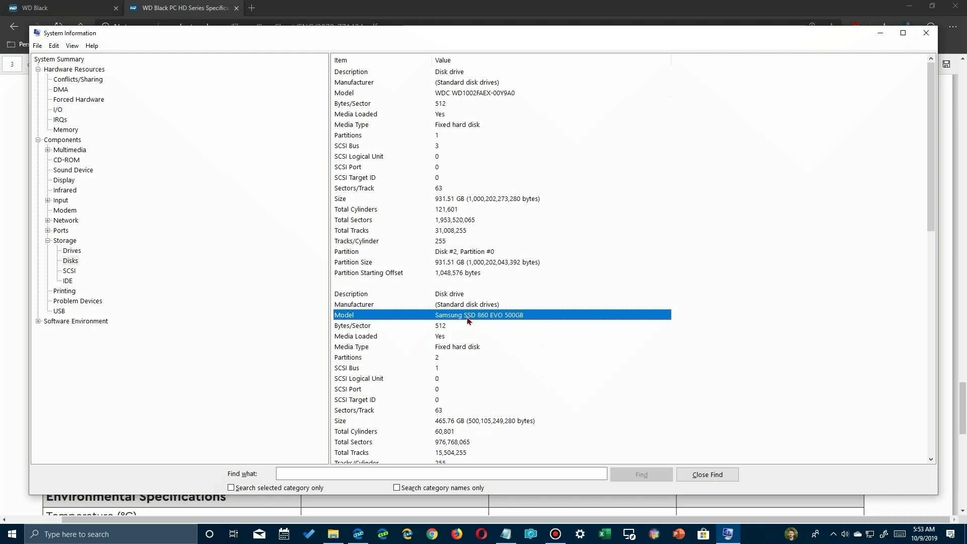
key("super+s")
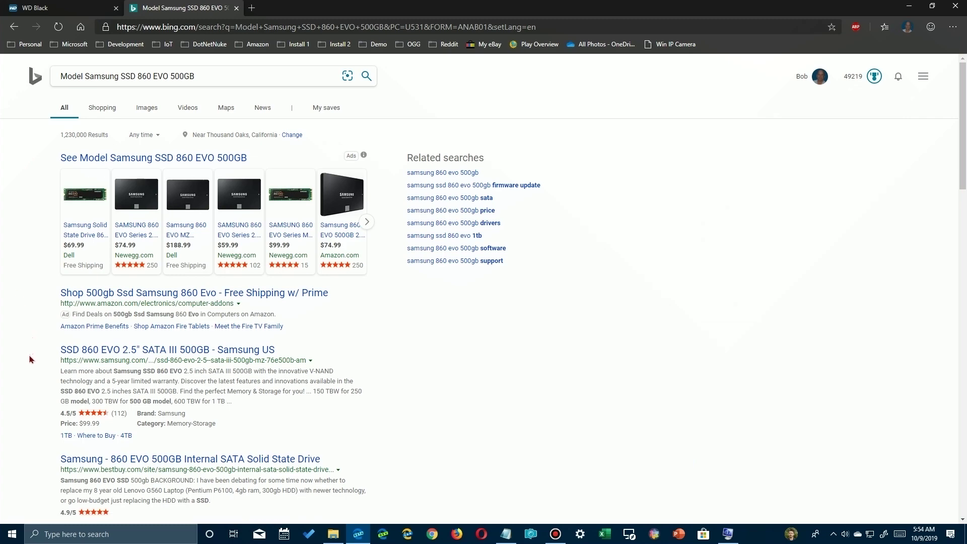
Open Samsung's 860 EVO 500GB 2.5-inch SATA SSD page (MZ-76E500E, $134.99) from Bing
scroll(31, 360, "down", 5)
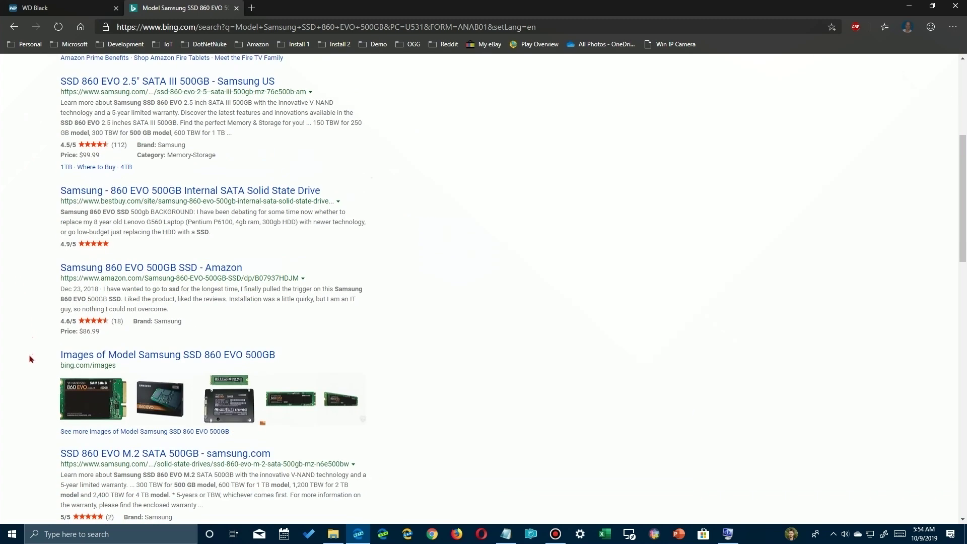
scroll(31, 320, "down", 3)
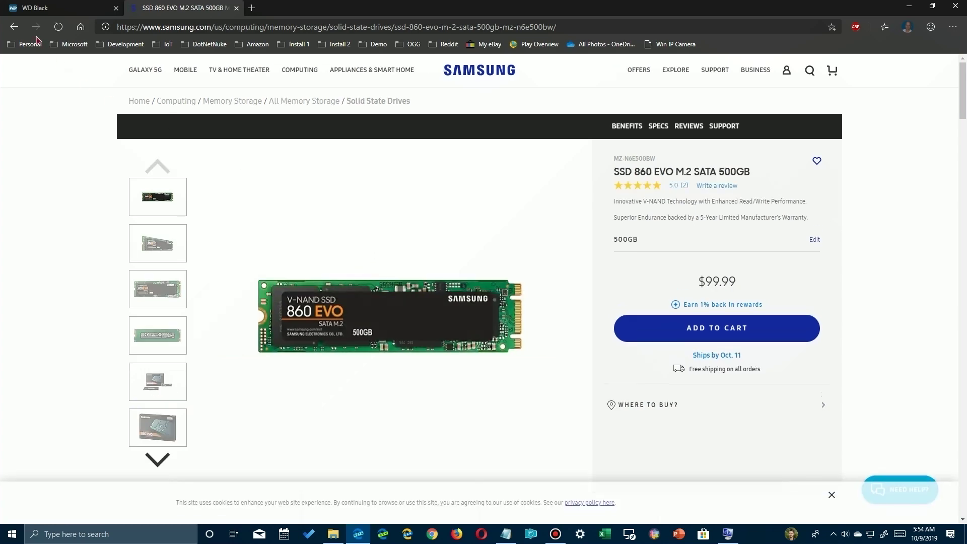
left_click(14, 27)
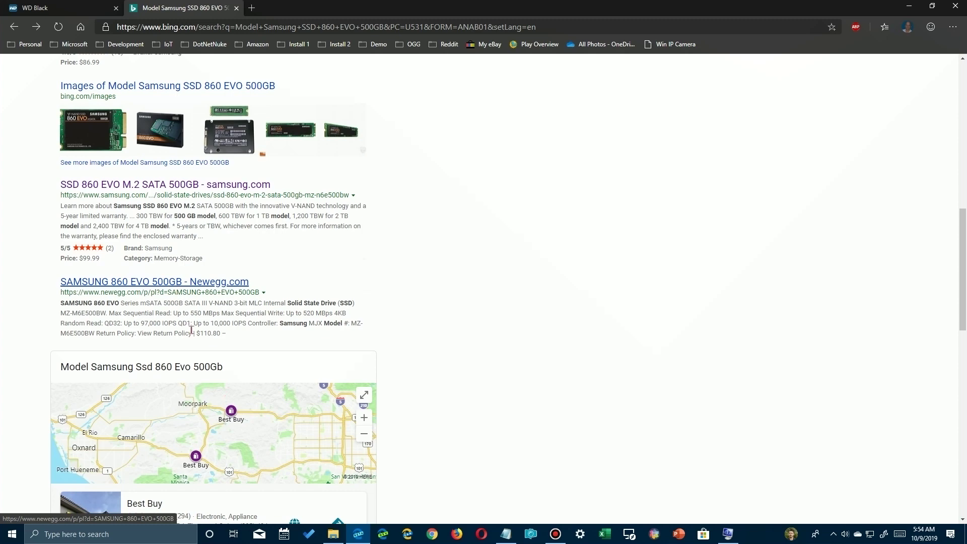
scroll(192, 330, "down", 5)
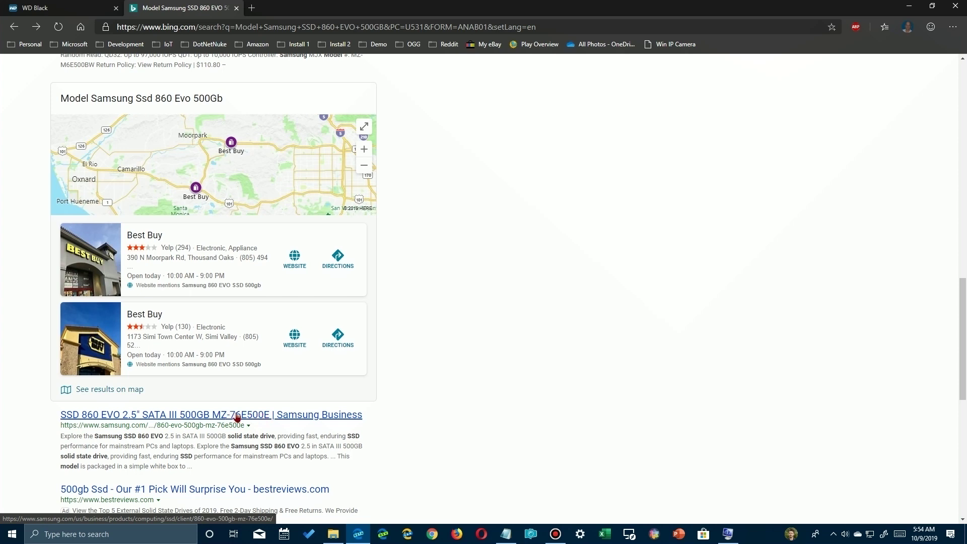
left_click(236, 418)
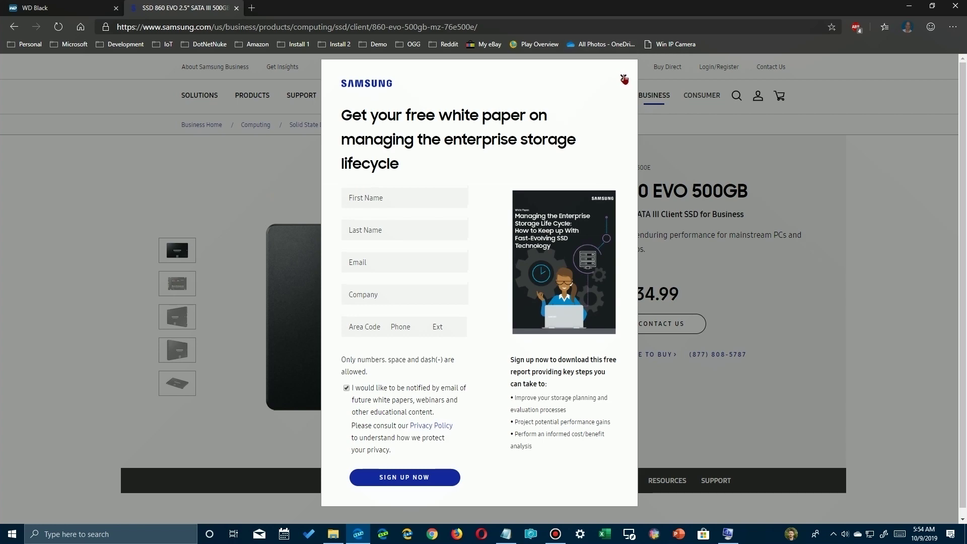
Dismiss the white-paper popup and check the 860 EVO's speeds: up to 550 MB/s read, 520 MB/s write
left_click(623, 79)
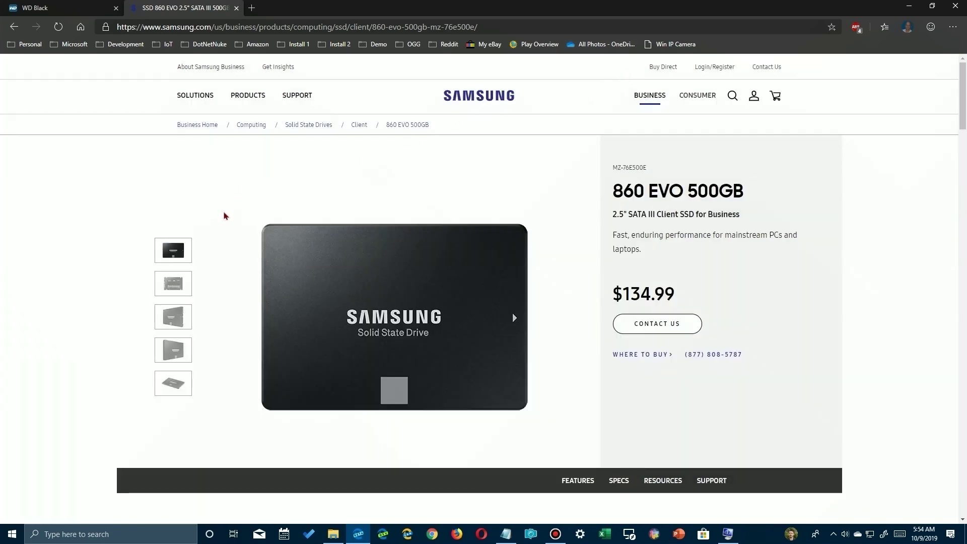
scroll(225, 214, "down", 5)
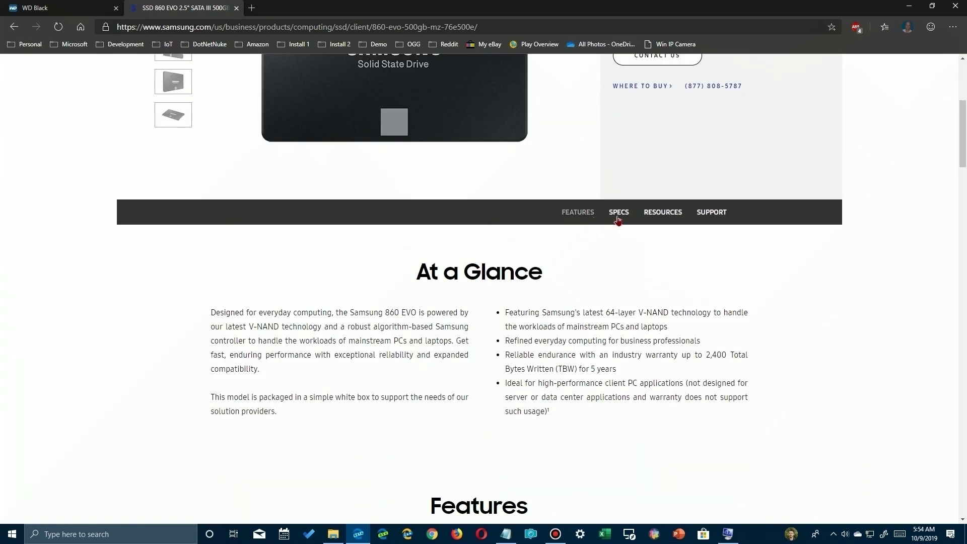
left_click(619, 219)
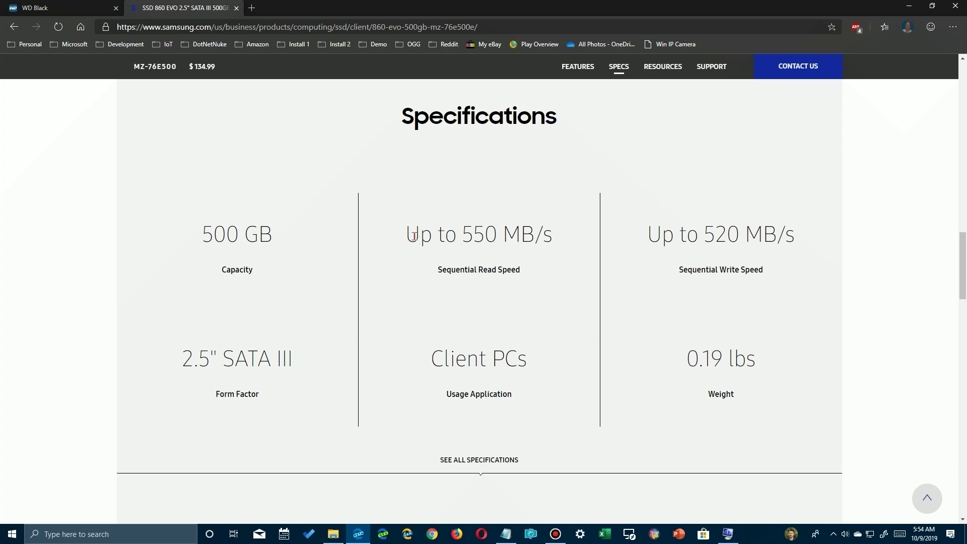
left_click_drag(414, 235, 577, 243)
left_click(629, 243)
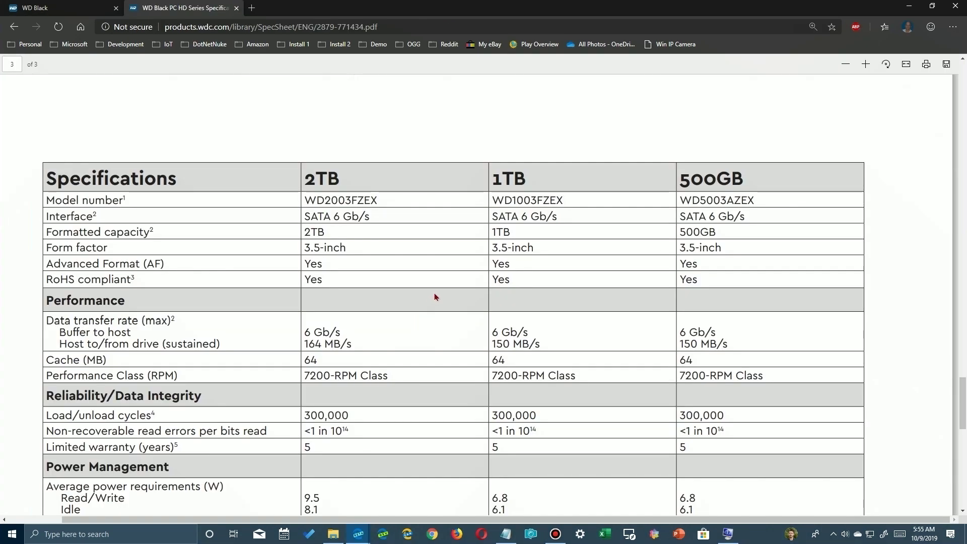
Highlight the WD 1TB drive's 150 MB/s rate, then the Samsung SSD's Up to 550 MB/s
scroll(530, 291, "down", 3)
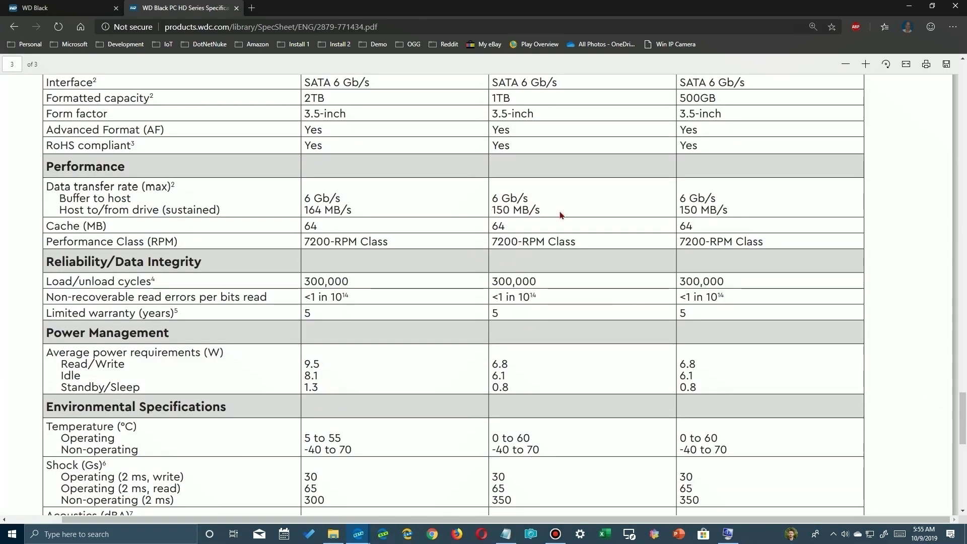
left_click_drag(489, 208, 554, 211)
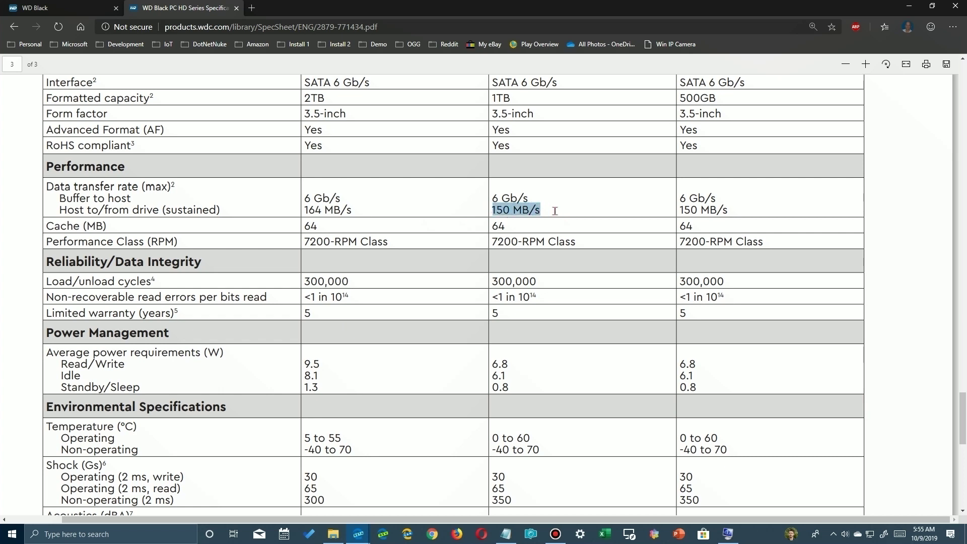
key("alt+Tab")
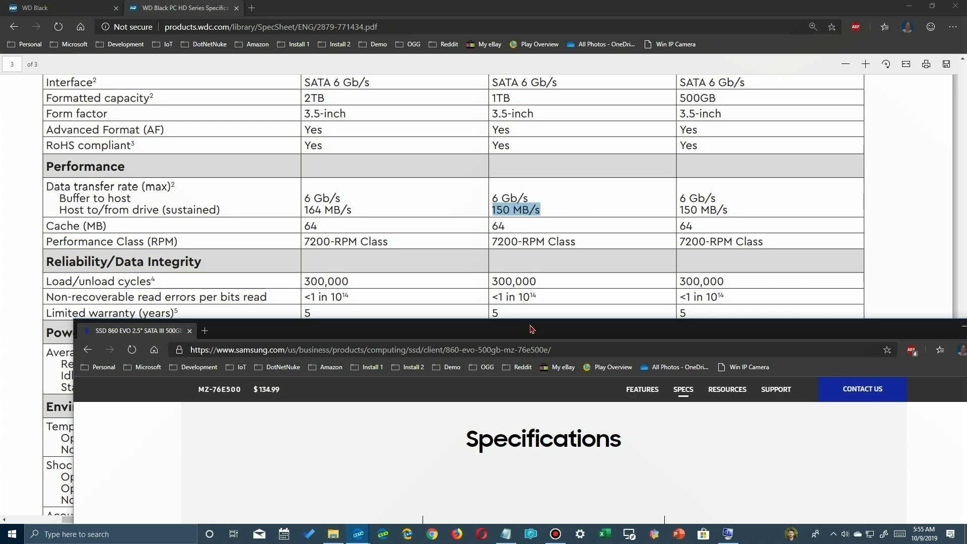
left_click_drag(530, 325, 510, 176)
left_click_drag(447, 401, 597, 411)
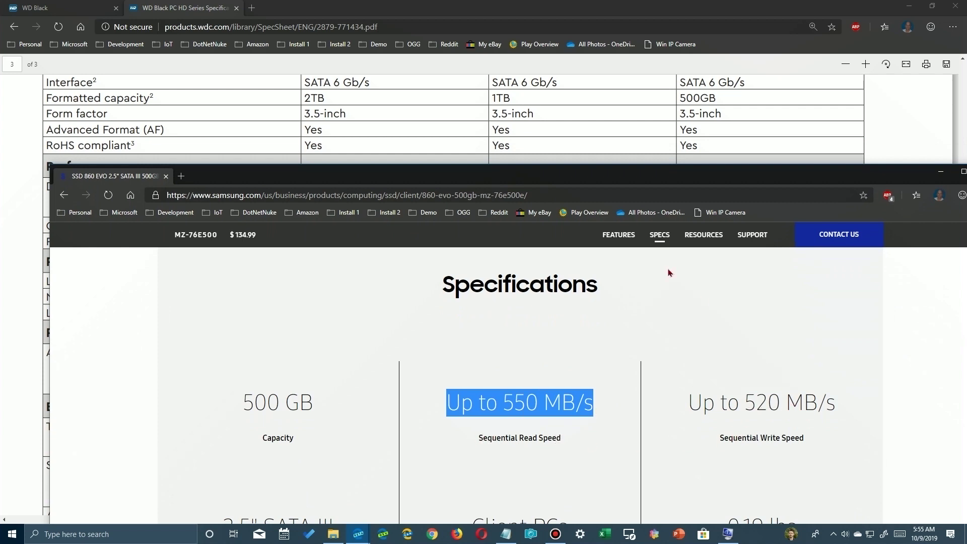
Expand and scroll through Samsung's full 860 EVO specification list
left_click_drag(565, 178, 550, 239)
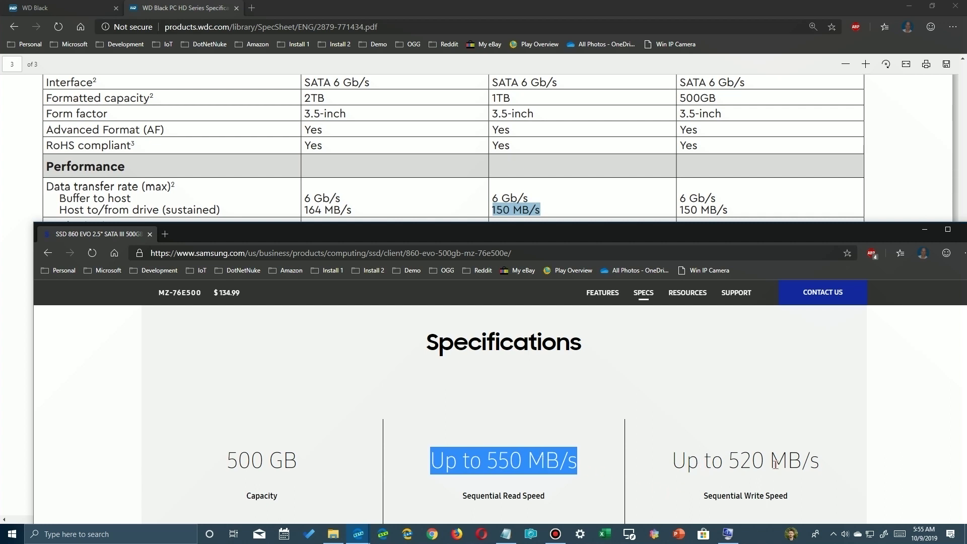
scroll(524, 463, "down", 3)
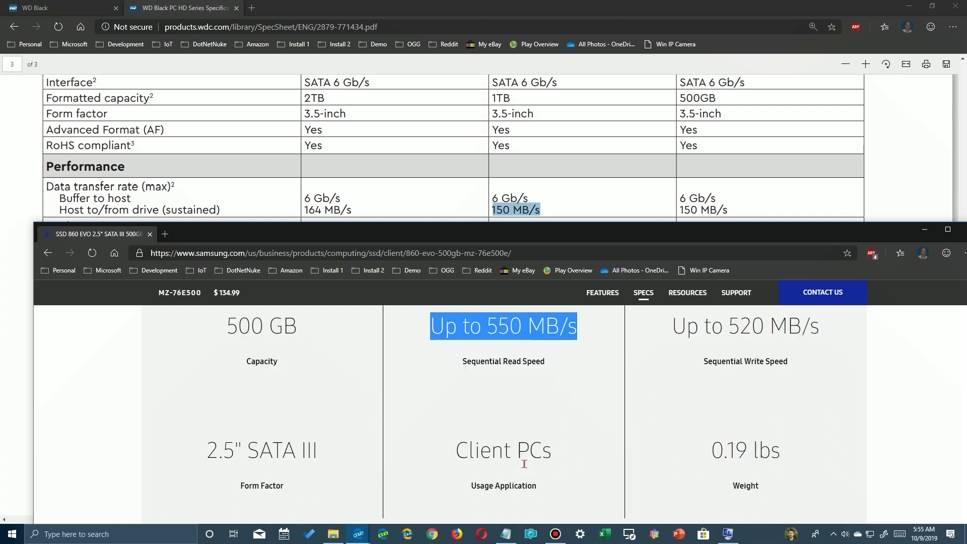
scroll(524, 463, "down", 3)
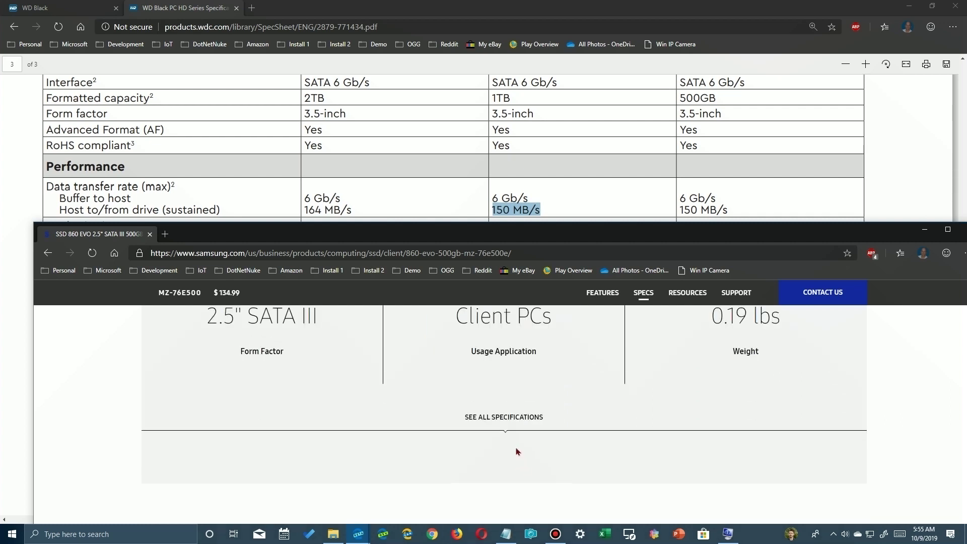
left_click(506, 418)
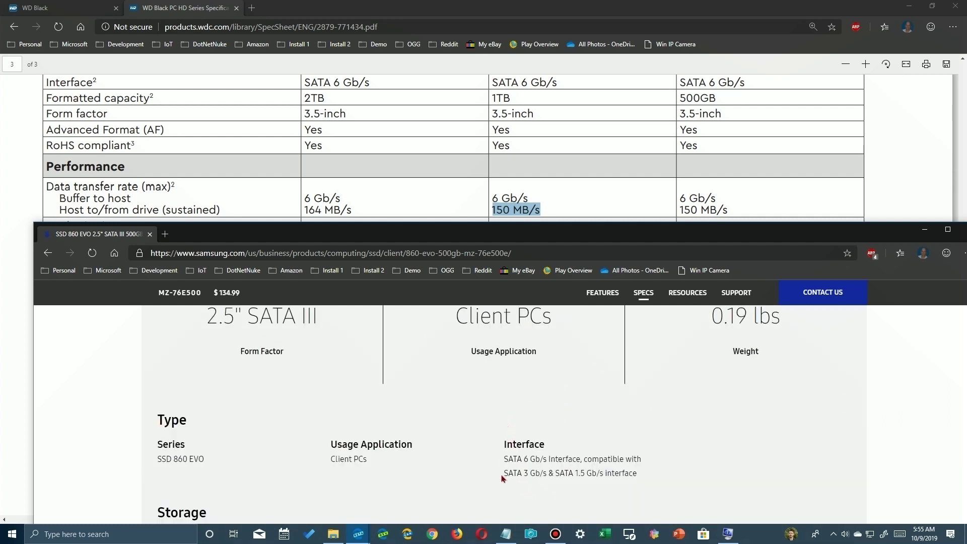
scroll(501, 479, "down", 5)
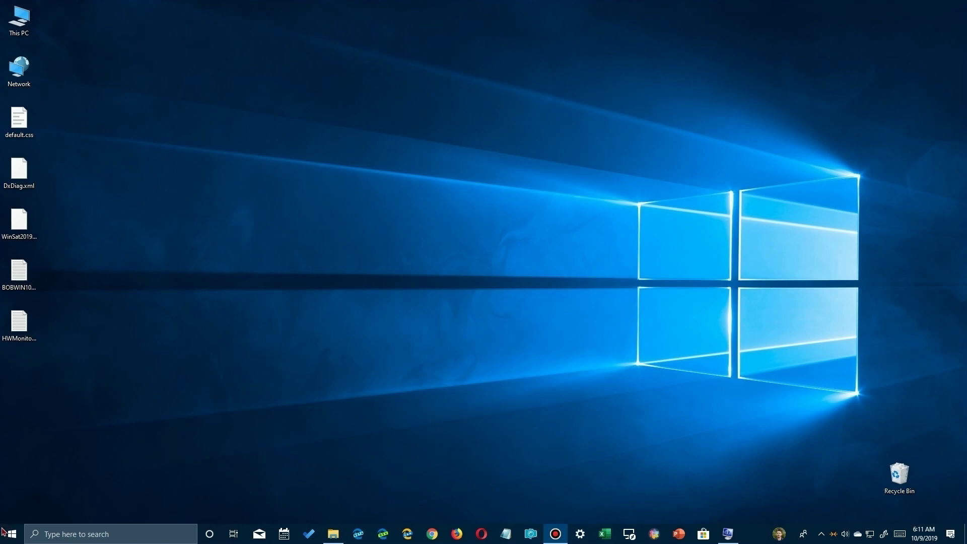
Scroll the Start menu tiles down and launch CPU-Z
left_click(6, 533)
scroll(304, 320, "down", 1)
scroll(304, 321, "down", 3)
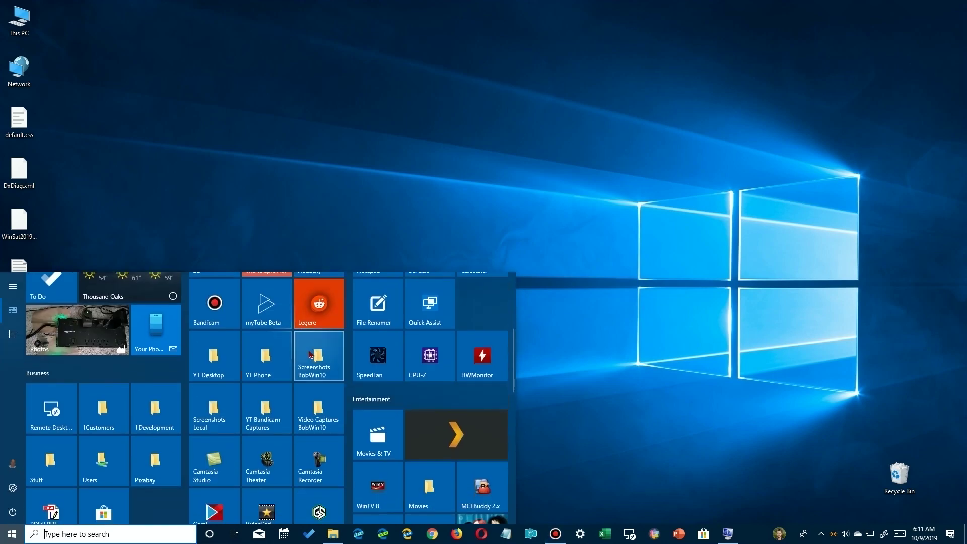
left_click(433, 362)
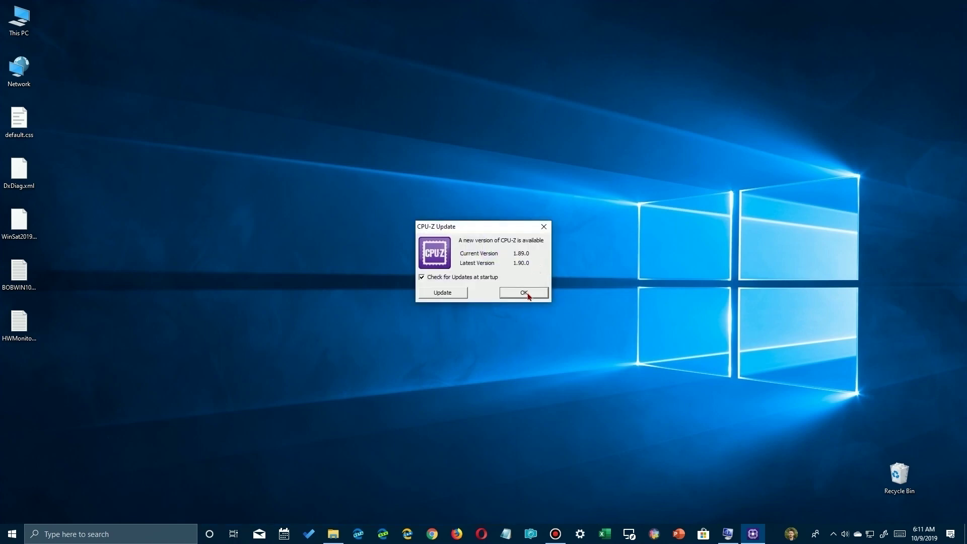
Dismiss the CPU-Z update notice and review the Mainboard and Memory details
left_click(527, 295)
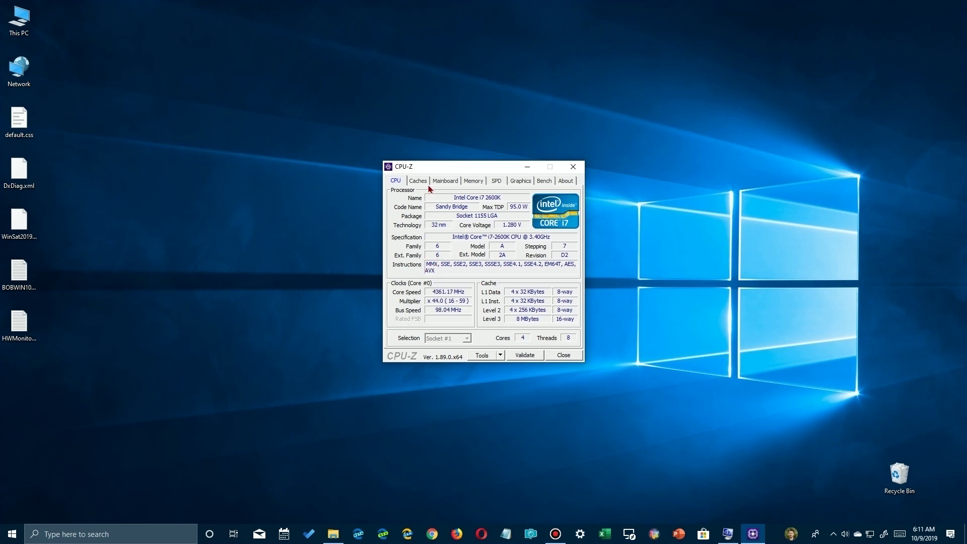
left_click(446, 182)
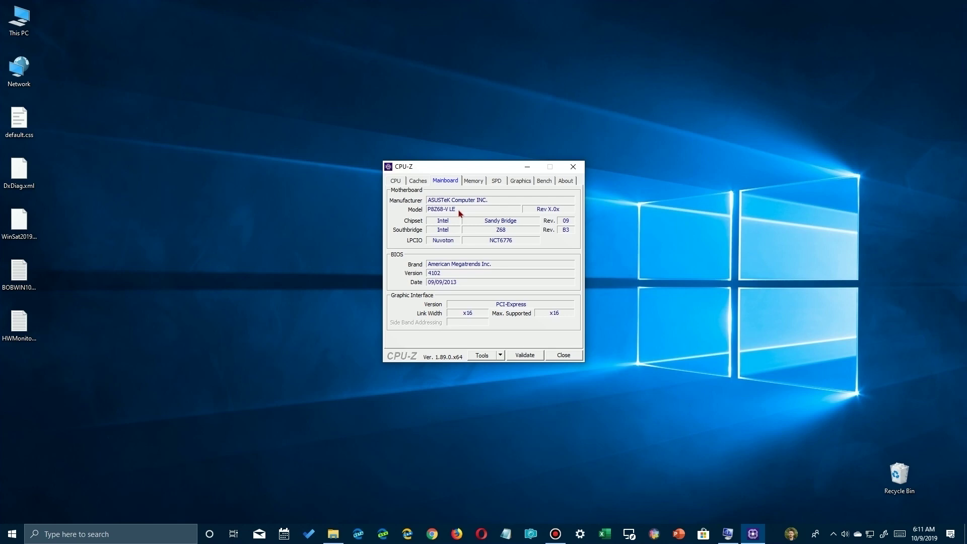
left_click(474, 183)
left_click(446, 181)
left_click(473, 181)
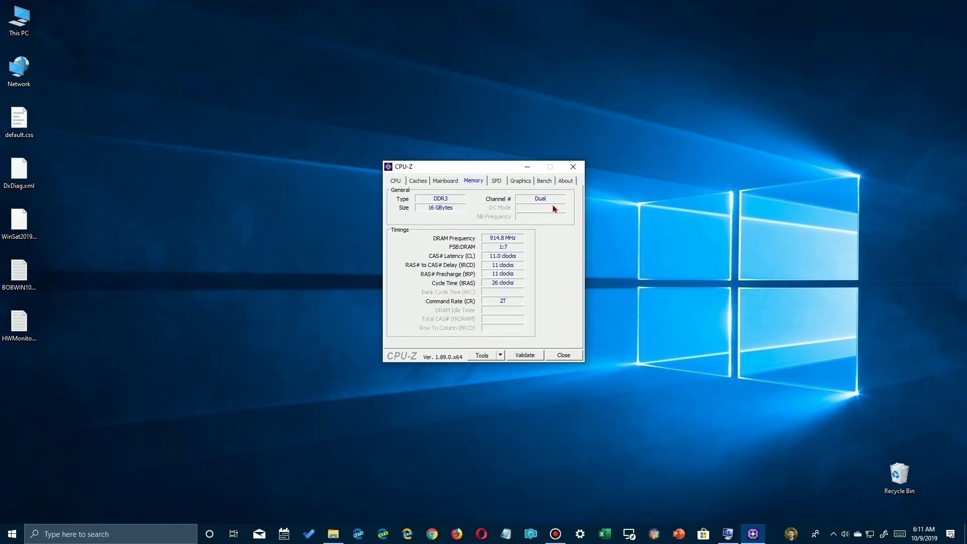
Show Slot #1 in SPD: a 4 GB Corsair DDR3 module, part CMY8GX3M2A2133C11
left_click(498, 183)
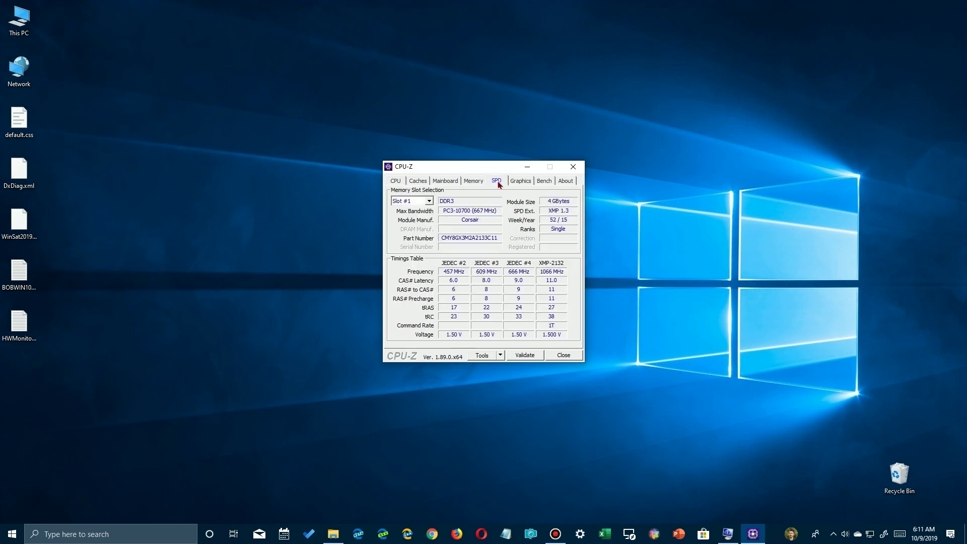
left_click(430, 201)
left_click(431, 202)
Place Notepad beside CPU-Z, type part number CMY8GX3M2A2133C11 and select it for copying
left_click(503, 535)
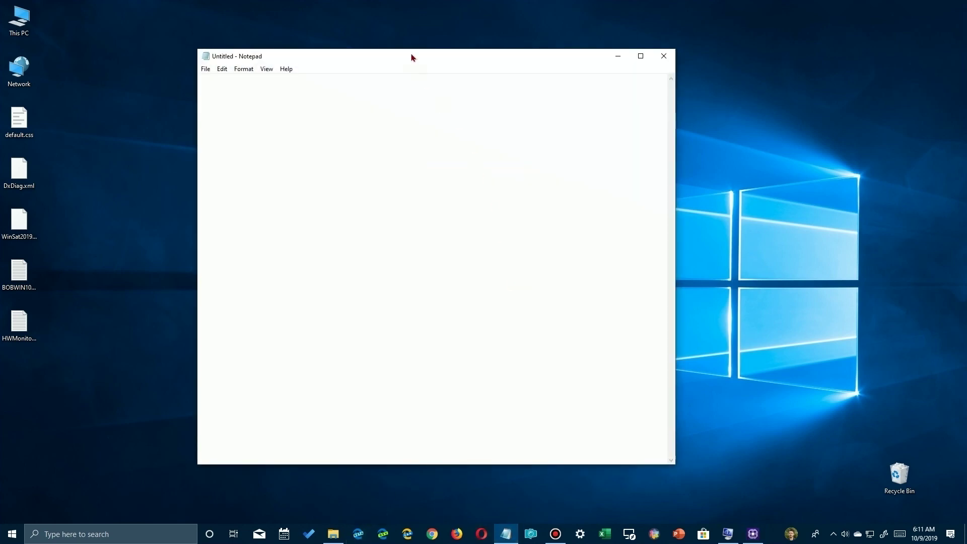
left_click_drag(412, 56, 749, 76)
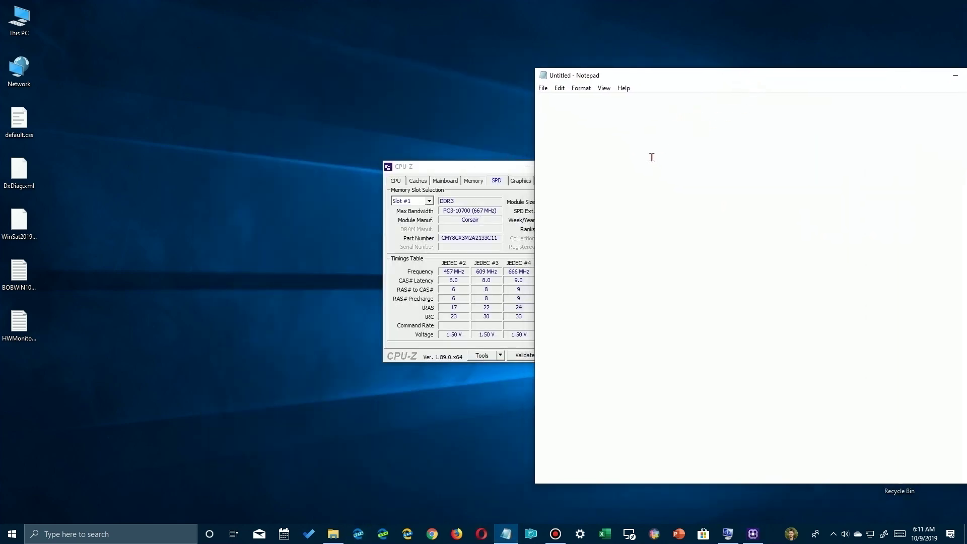
type("CMY8GX3M2A2133C11")
key("ctrl+a")
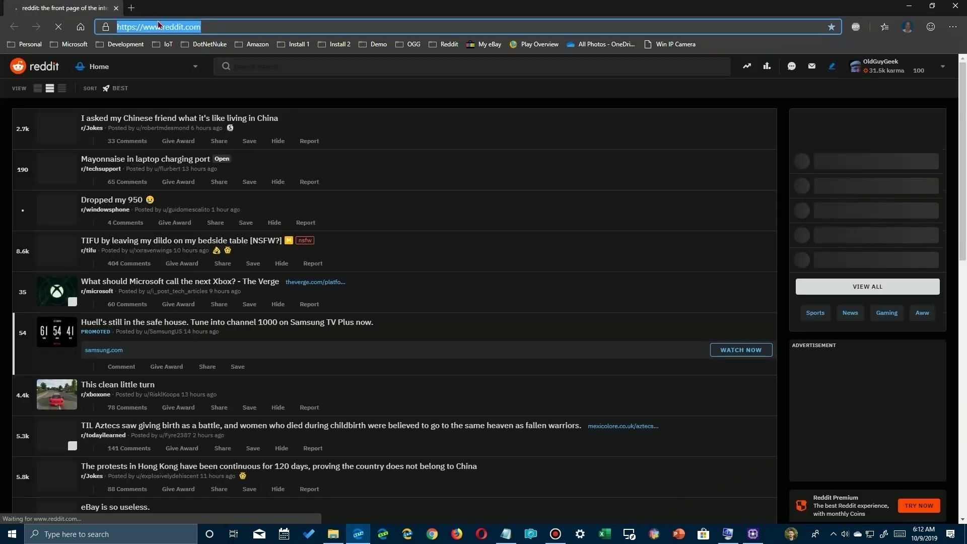
Paste and search CMY8GX3M2A2133C11 on Bing and open the corsair.com VENGEANCE result
right_click(158, 25)
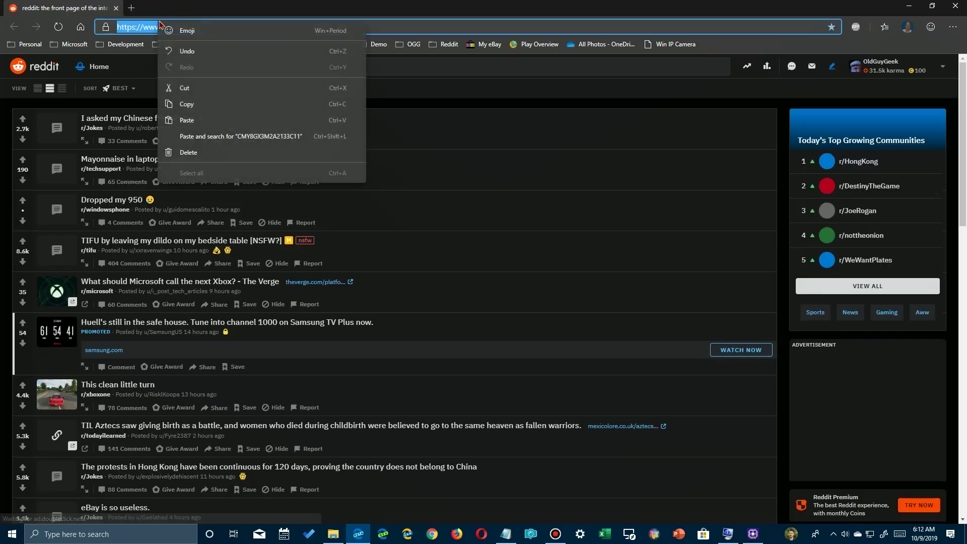
left_click(244, 138)
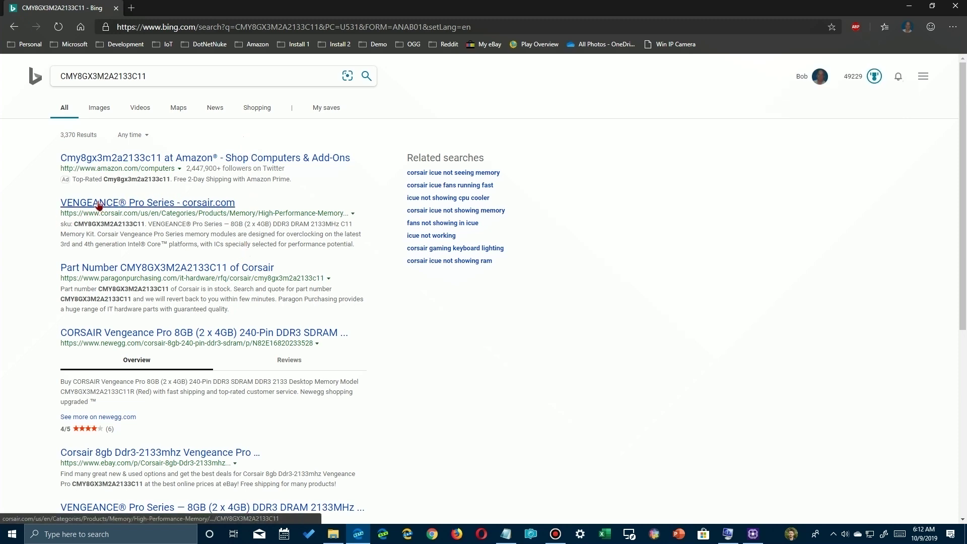
left_click(204, 204)
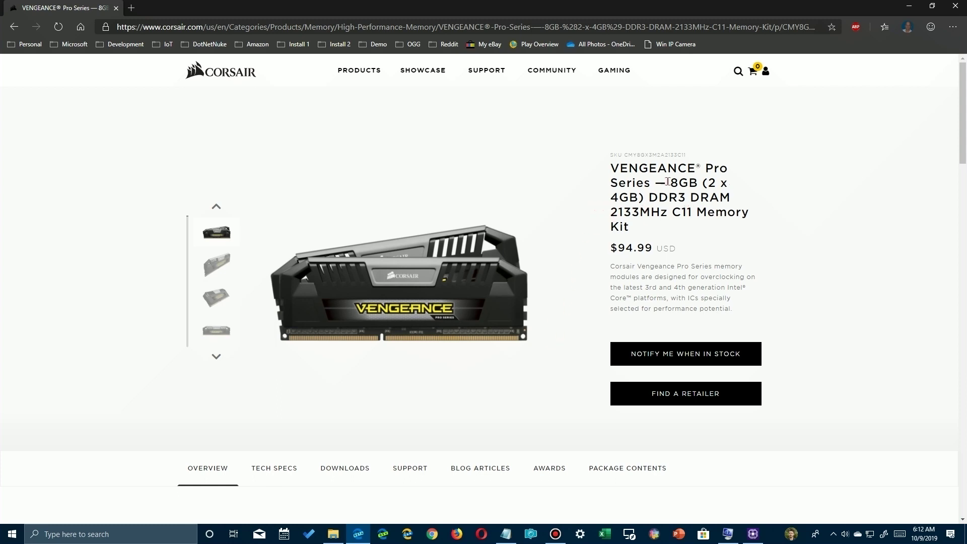
Highlight the 8GB (2 x 4GB) kit configuration and its $94.99 price
left_click_drag(703, 184, 638, 197)
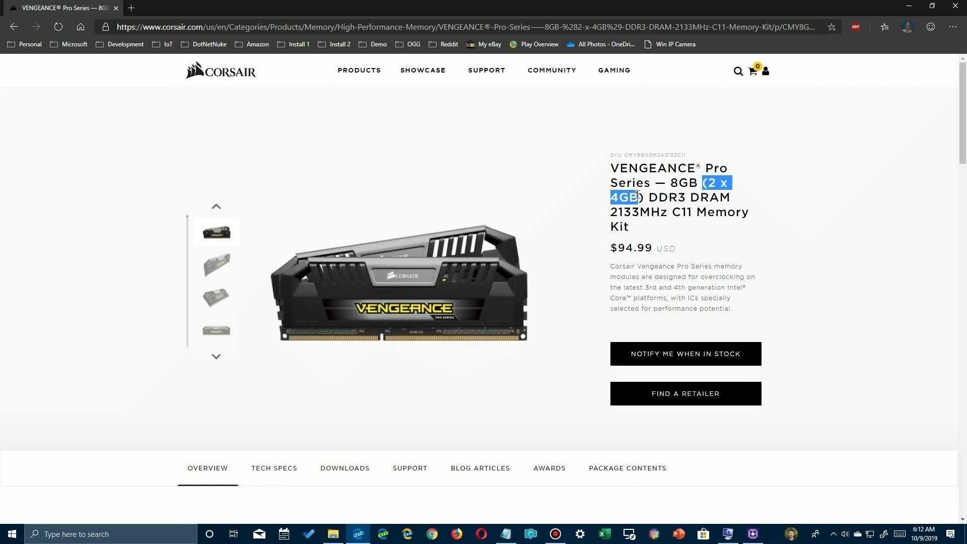
left_click(549, 367)
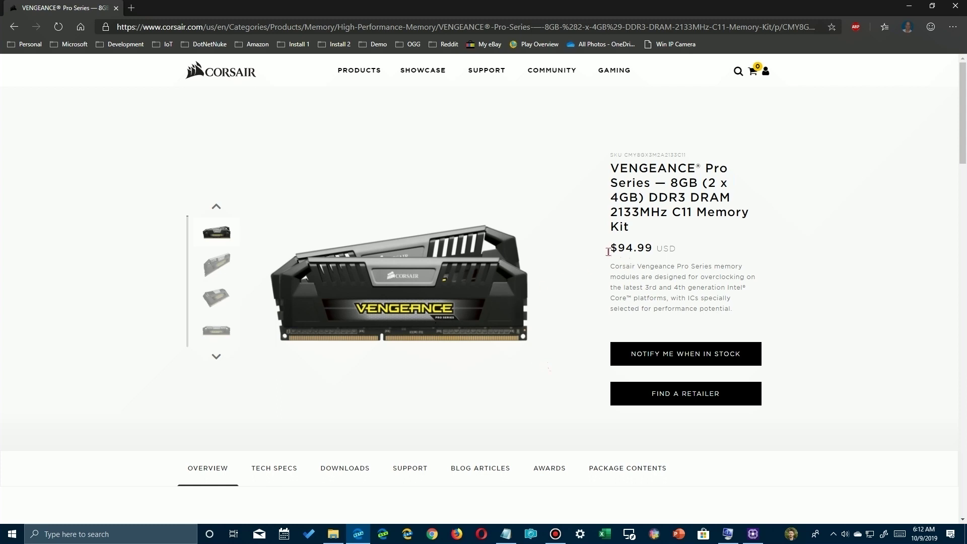
left_click_drag(609, 250, 688, 254)
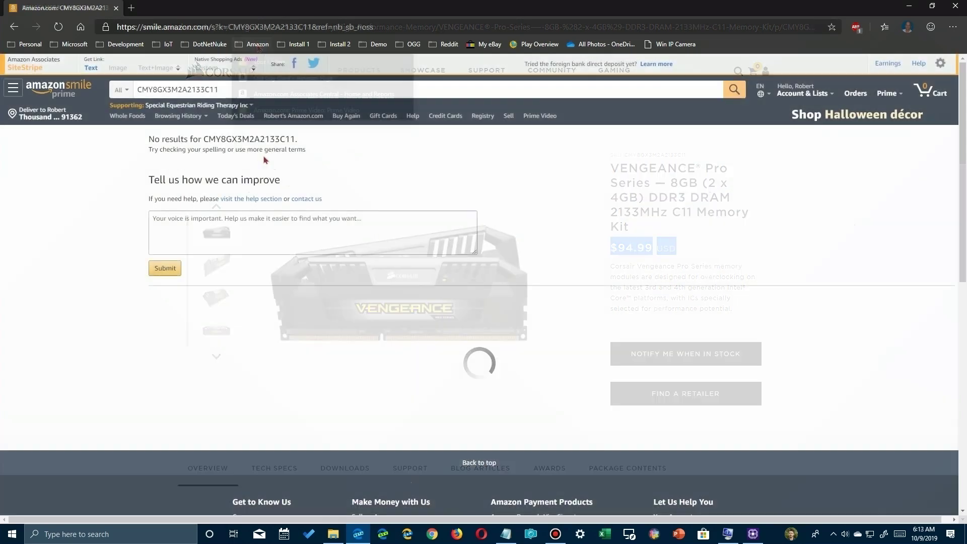
Replace the part number with an Amazon search for 'dd3 ram 8gb' and browse the results
left_click_drag(202, 139, 305, 143)
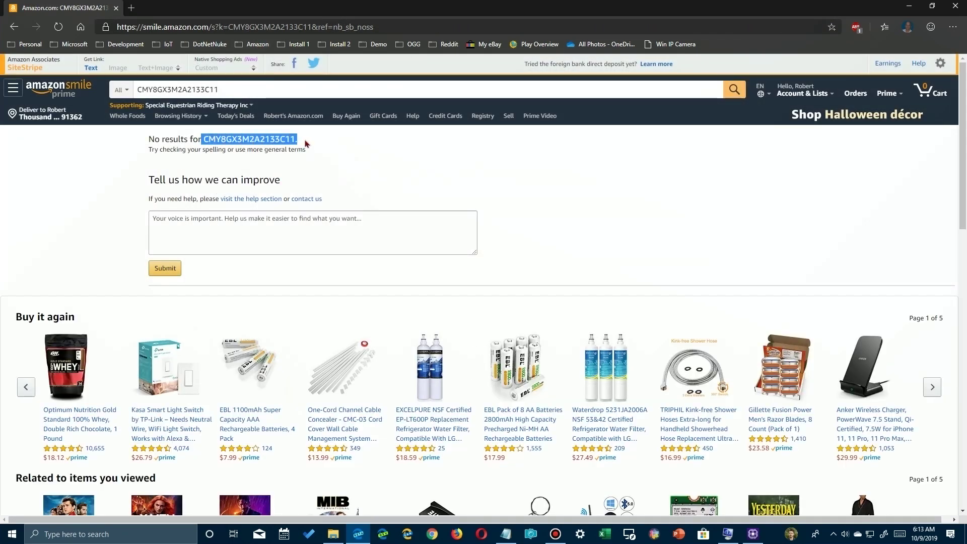
left_click(234, 86)
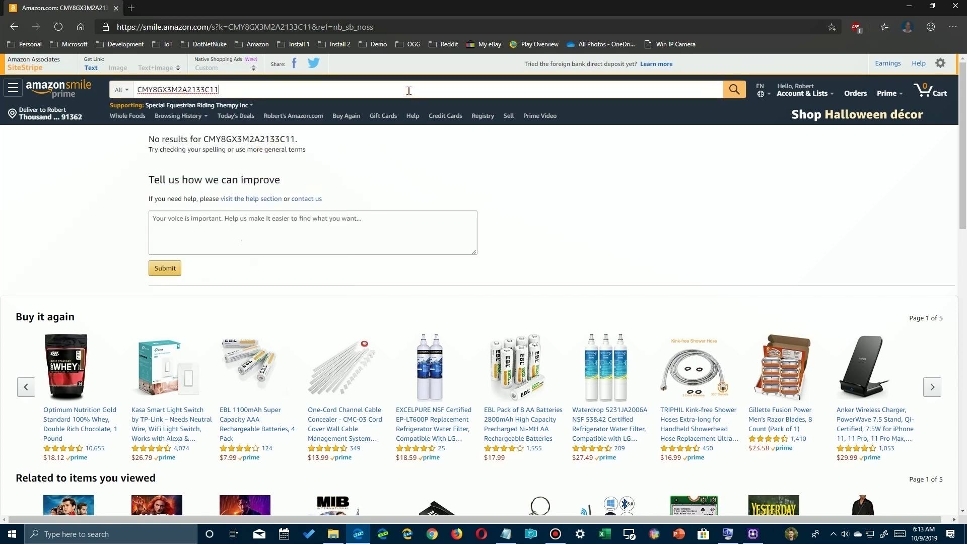
key("BackSpace")
key("BackSpace")
key("BackSpace")
key("BackSpace")
key("BackSpace")
key("BackSpace")
key("BackSpace")
key("BackSpace")
key("BackSpace")
key("BackSpace")
key("BackSpace")
key("BackSpace")
key("BackSpace")
key("BackSpace")
key("BackSpace")
key("BackSpace")
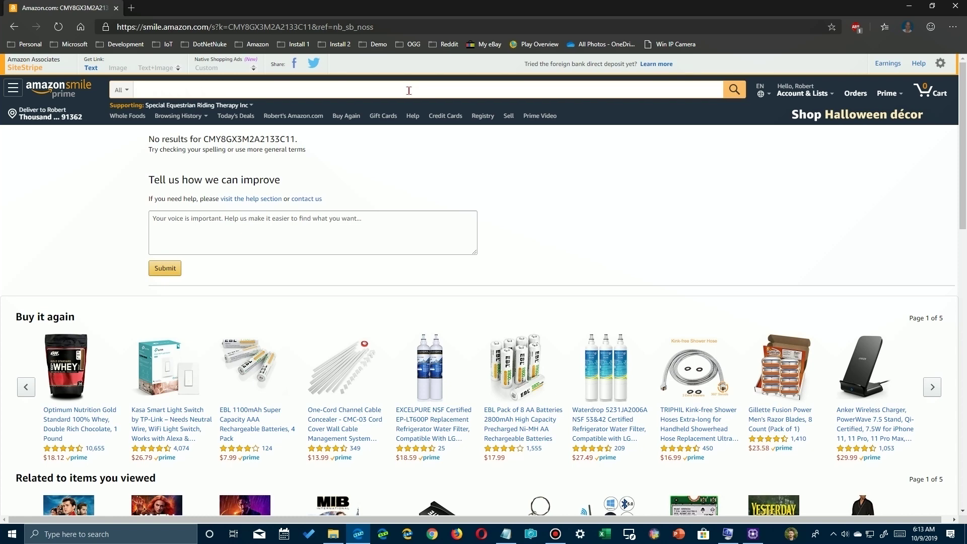
type("dd3")
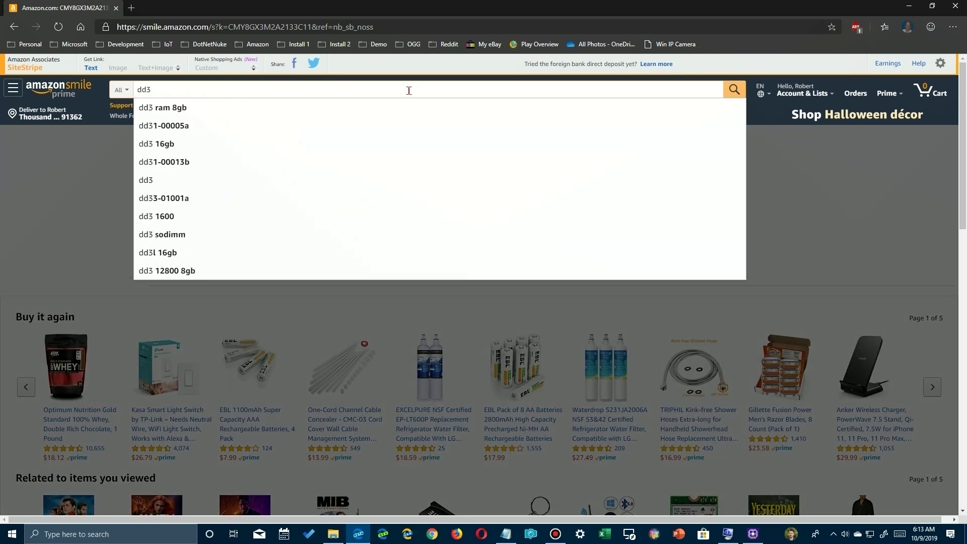
key("Down")
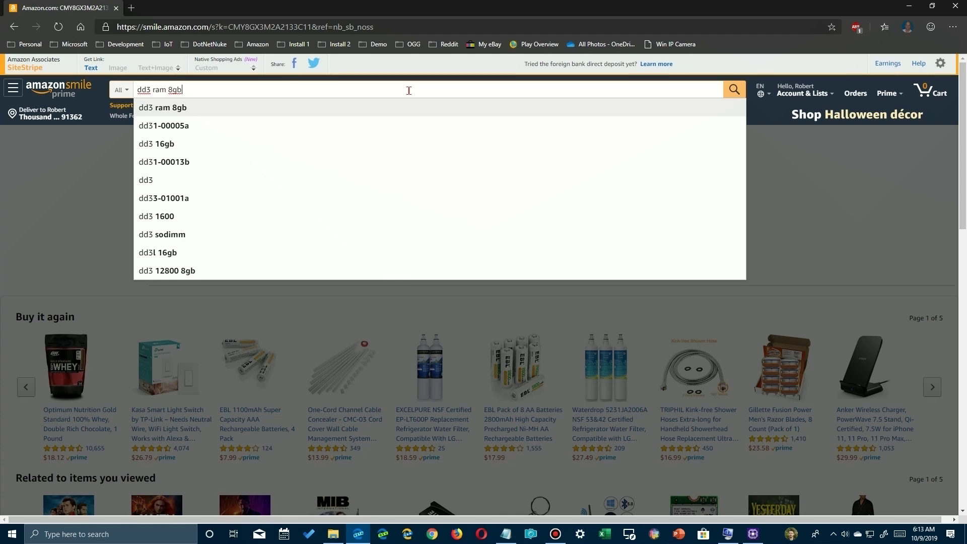
key("Return")
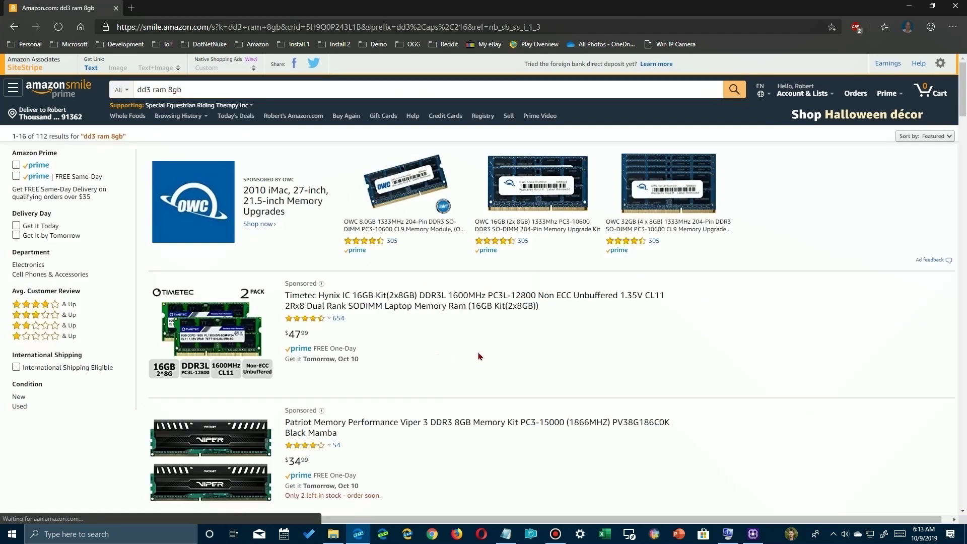
scroll(479, 357, "down", 3)
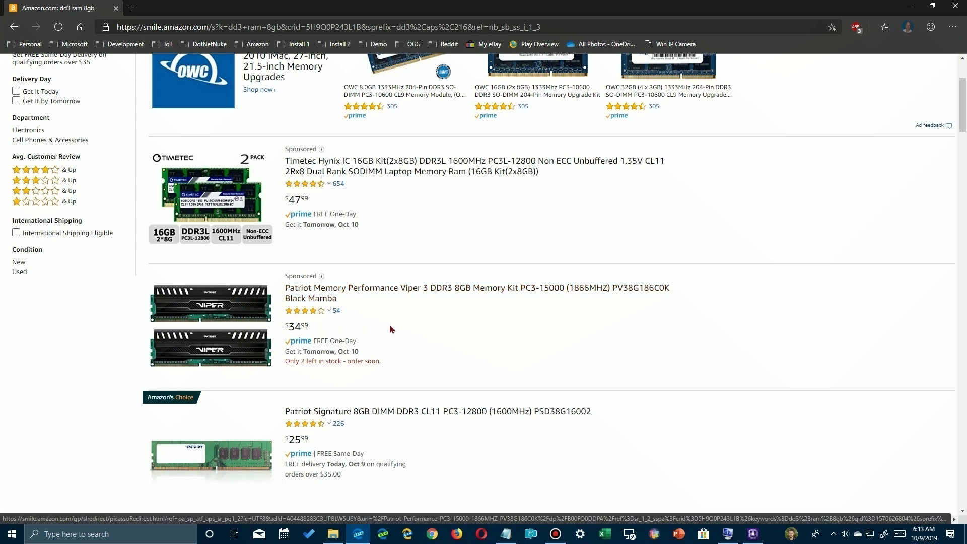
scroll(218, 140, "up", 3)
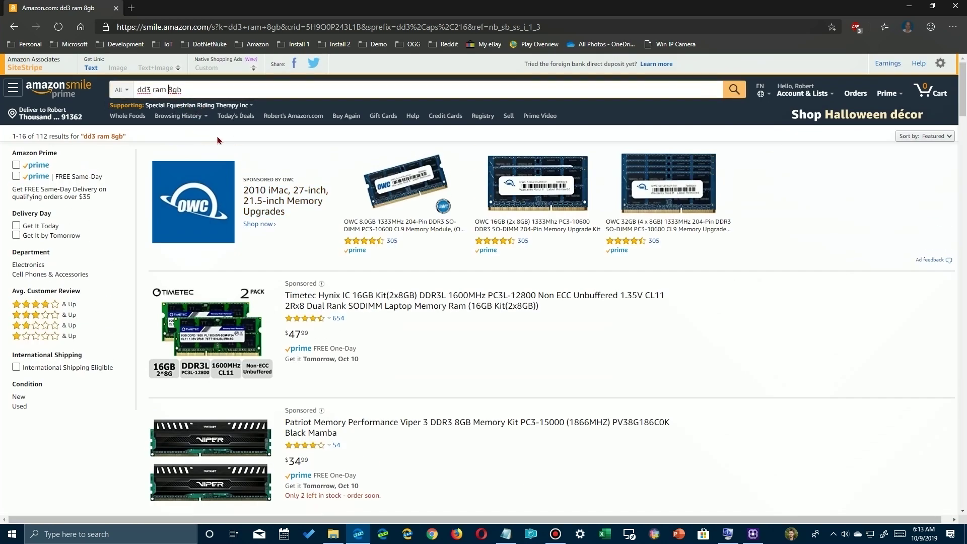
Change the search to 'dd3 ram 16gb' and mark the Timetec kit's $47.99 price
key("Delete")
type("16")
key("Return")
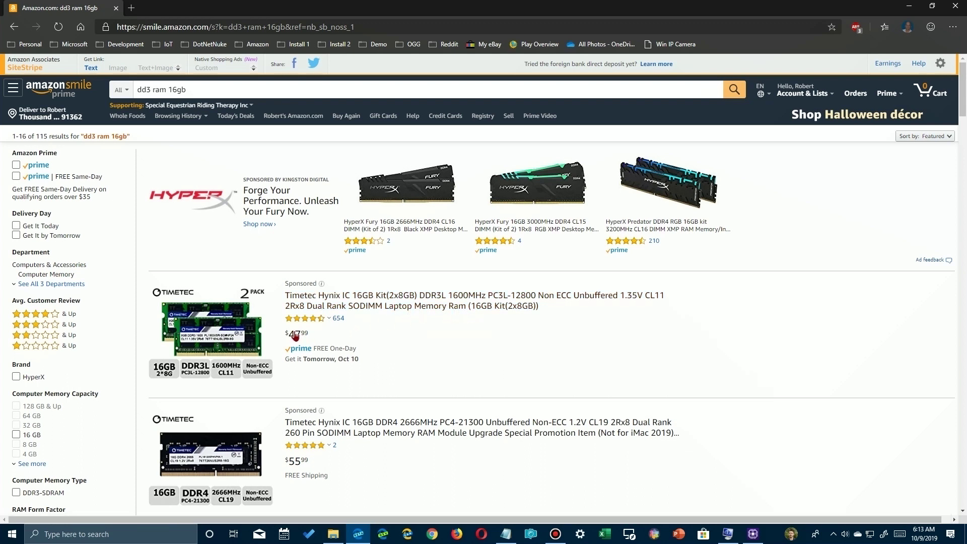
left_click_drag(312, 335, 287, 333)
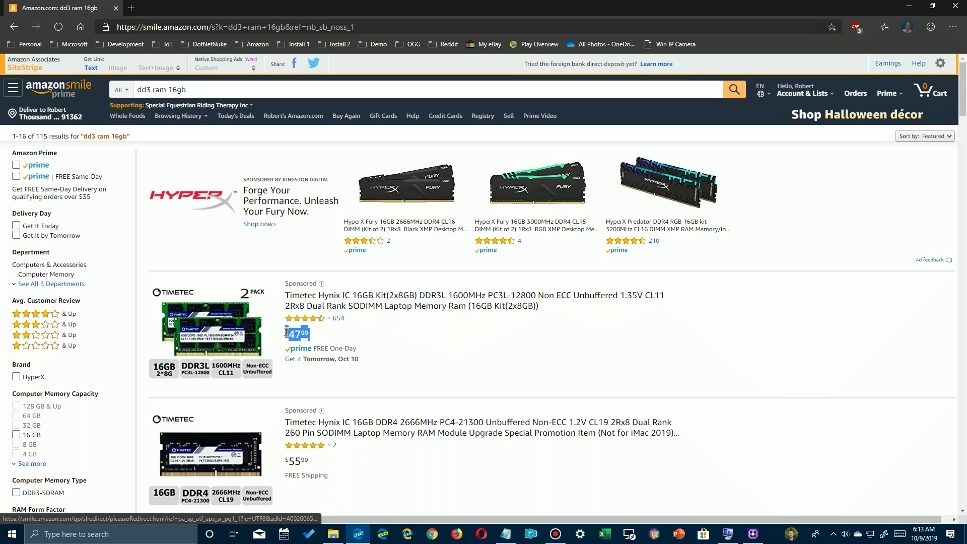
left_click(412, 335)
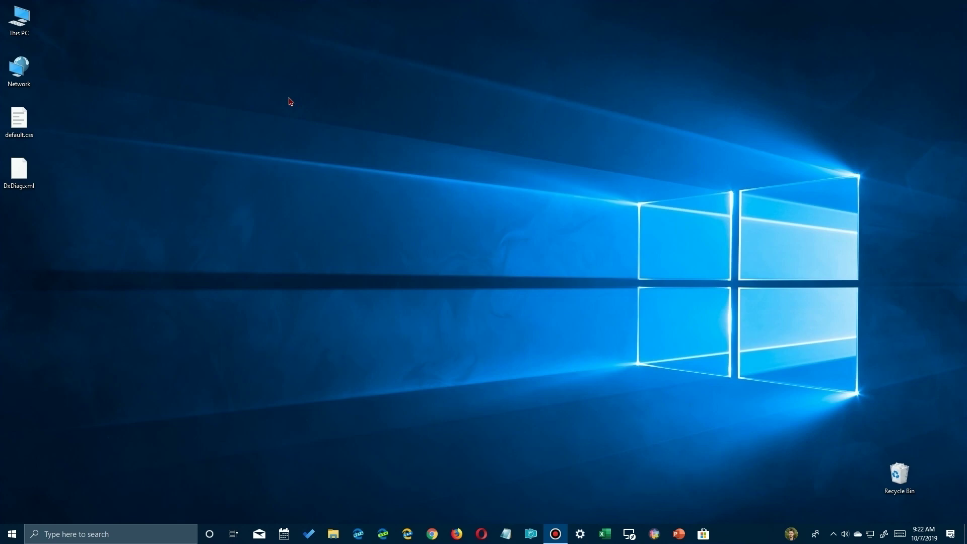
Open Advanced system settings from This PC's Properties, then the Performance Options
right_click(22, 26)
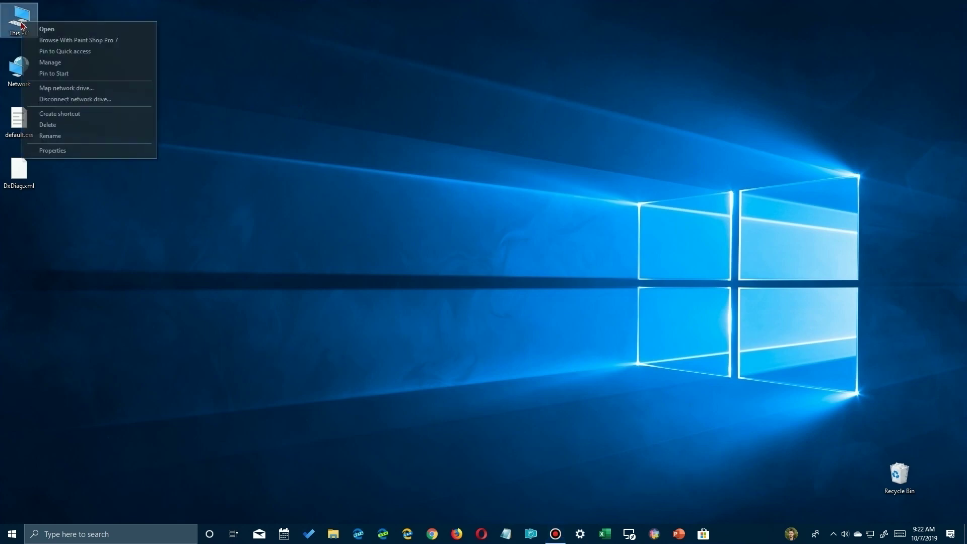
left_click(53, 151)
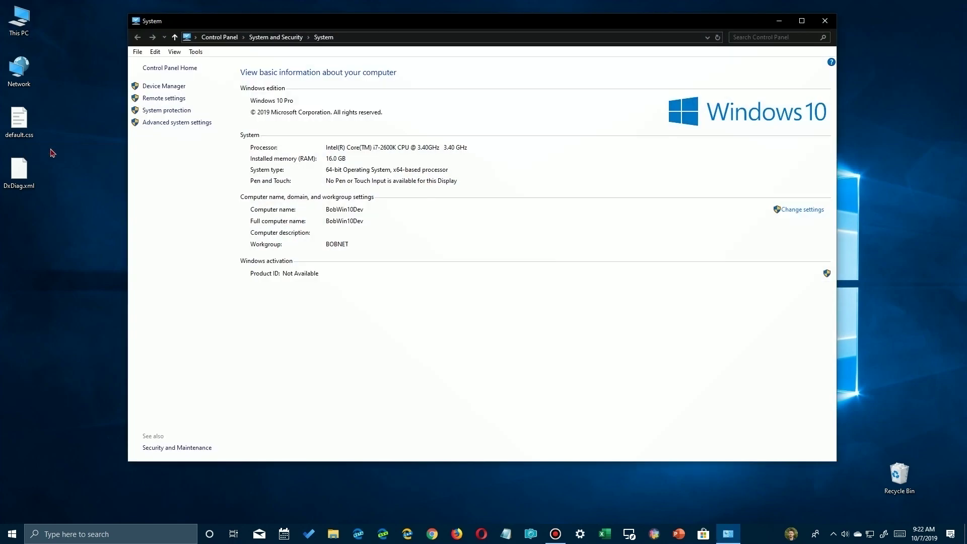
left_click(171, 127)
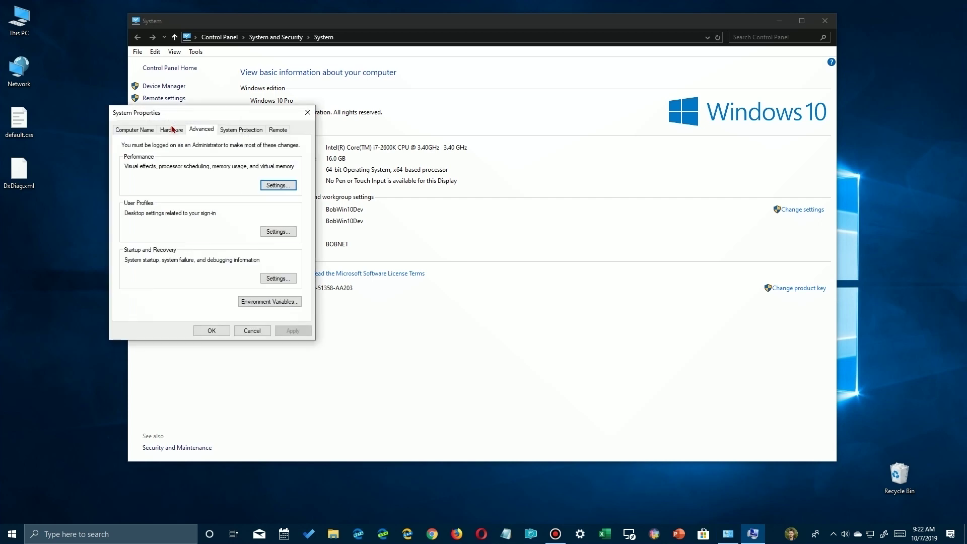
left_click_drag(178, 115, 481, 141)
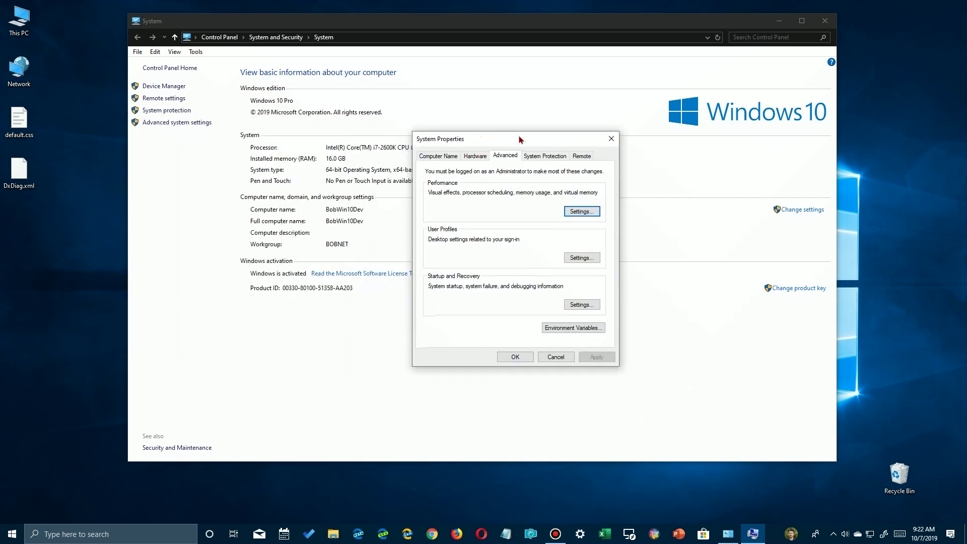
left_click(780, 25)
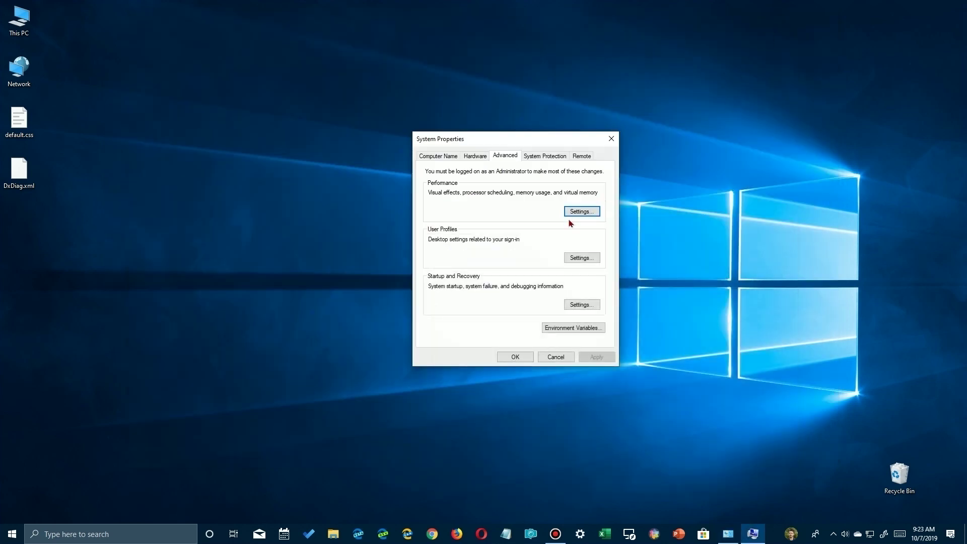
left_click_drag(485, 142, 431, 154)
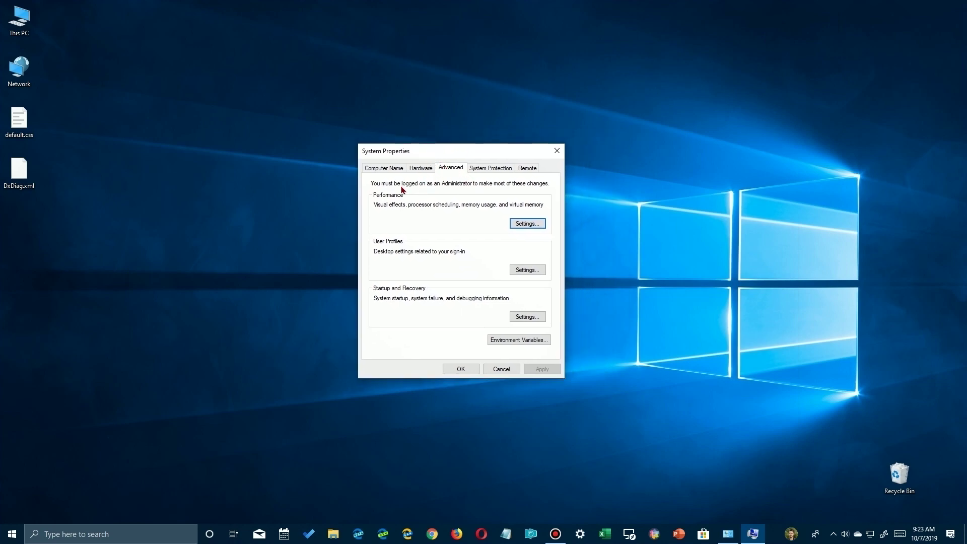
left_click(538, 220)
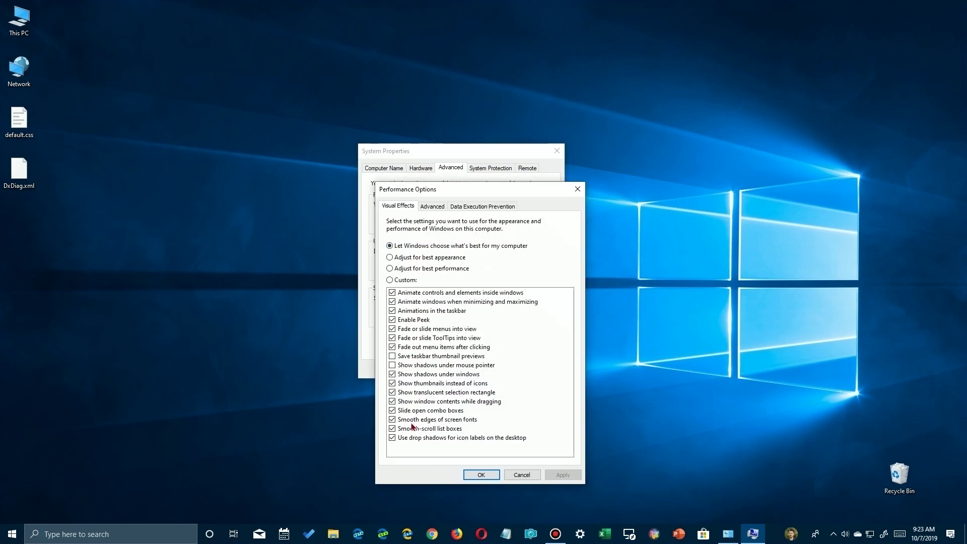
Open Virtual Memory from the Advanced performance settings and turn off automatic paging file management
left_click(432, 207)
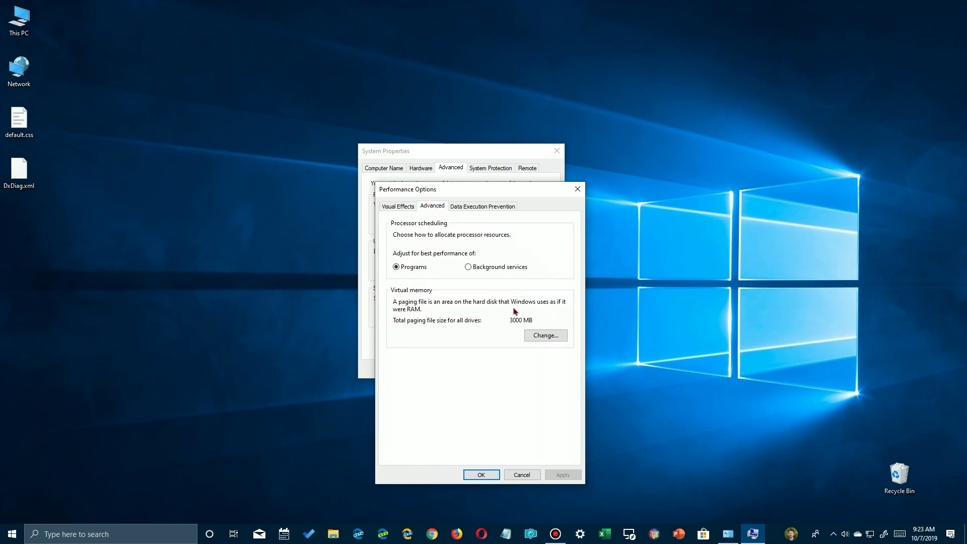
left_click(547, 336)
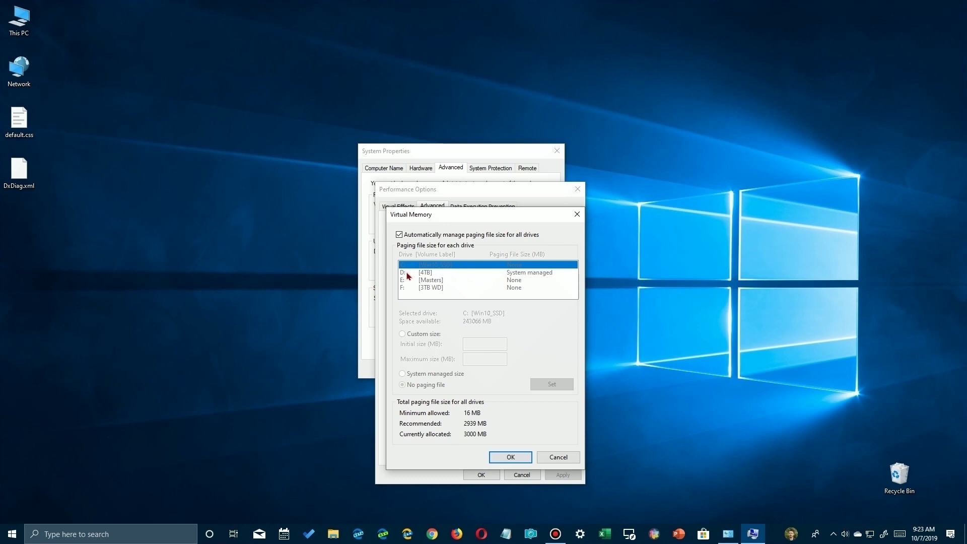
left_click(400, 235)
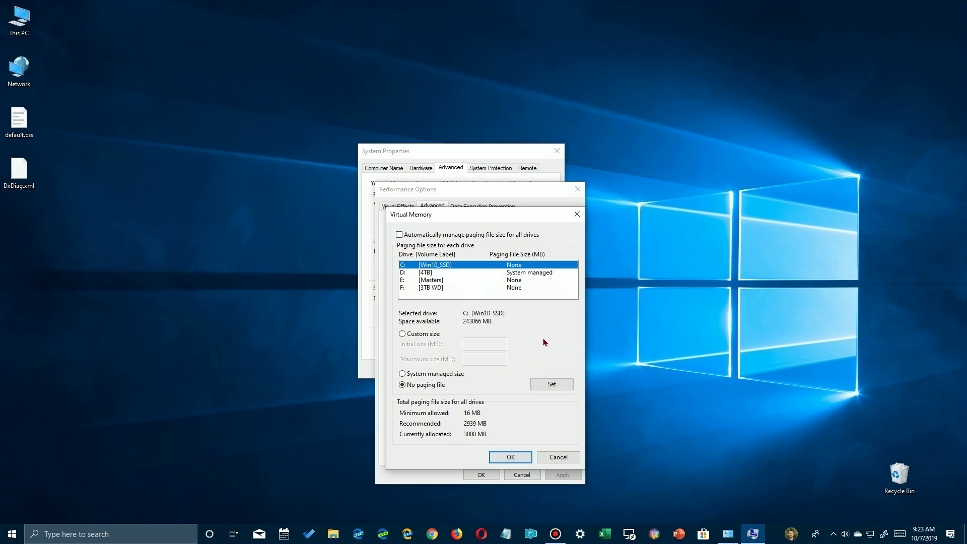
Give drive D a custom paging file of 3000 MB and set it
left_click(427, 272)
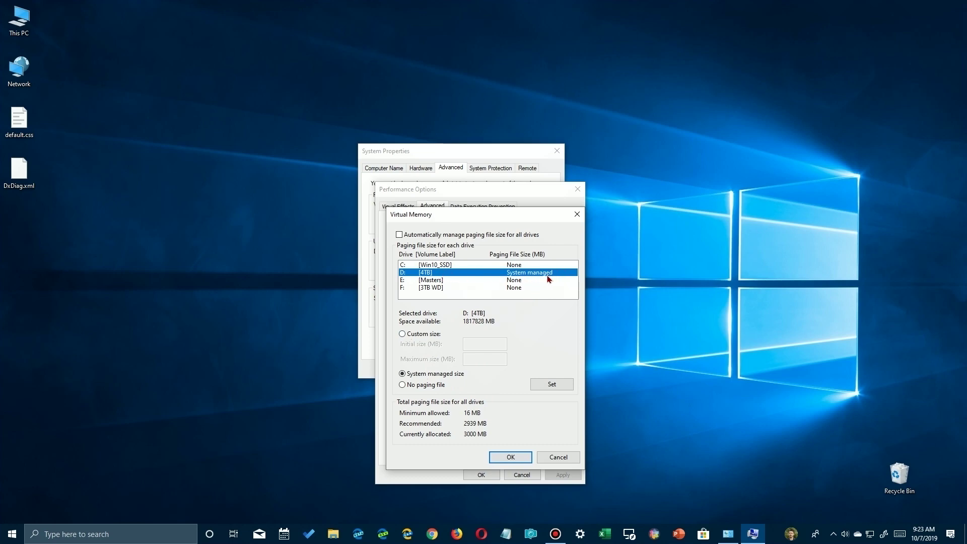
left_click(403, 335)
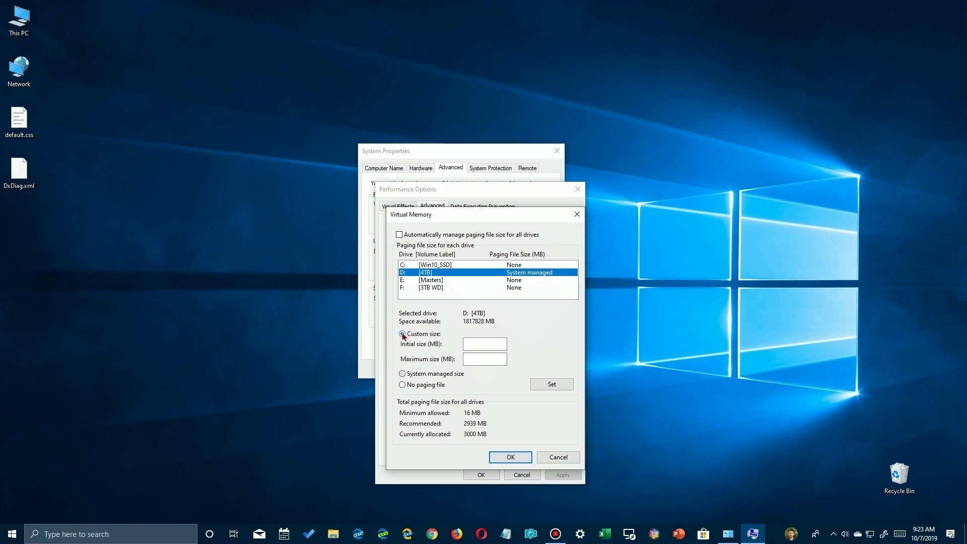
left_click(483, 345)
type("3000")
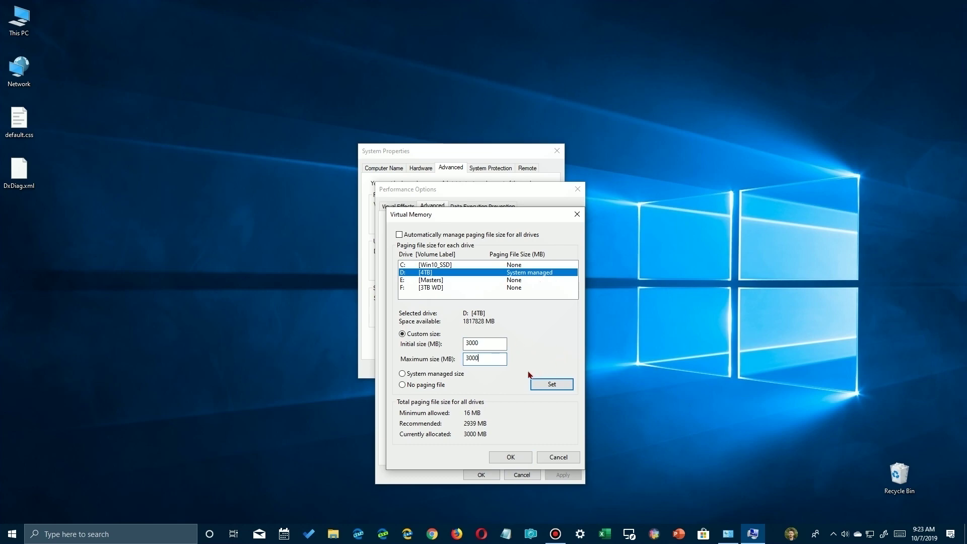
left_click(549, 385)
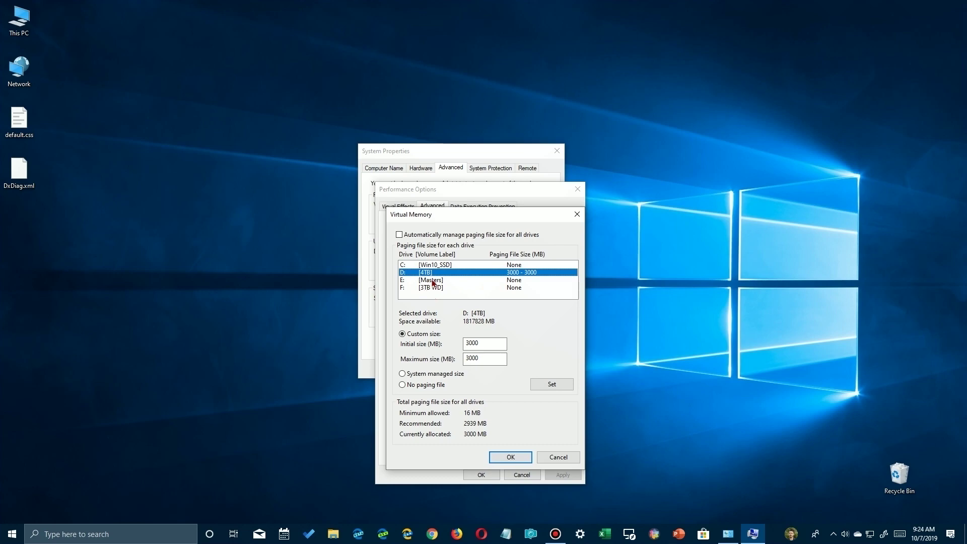
Check drives E and F, then reselect D to verify its 3000 - 3000 setting
left_click(417, 280)
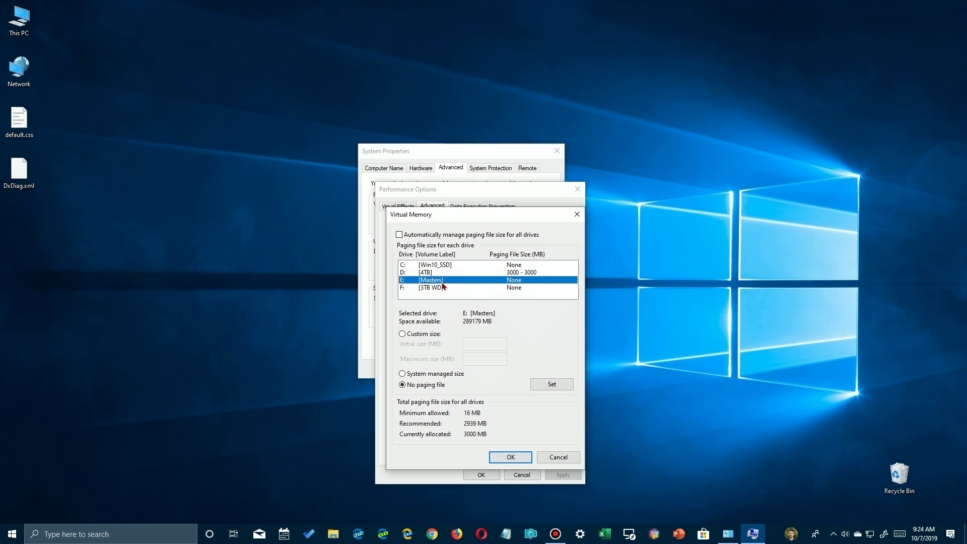
left_click(435, 288)
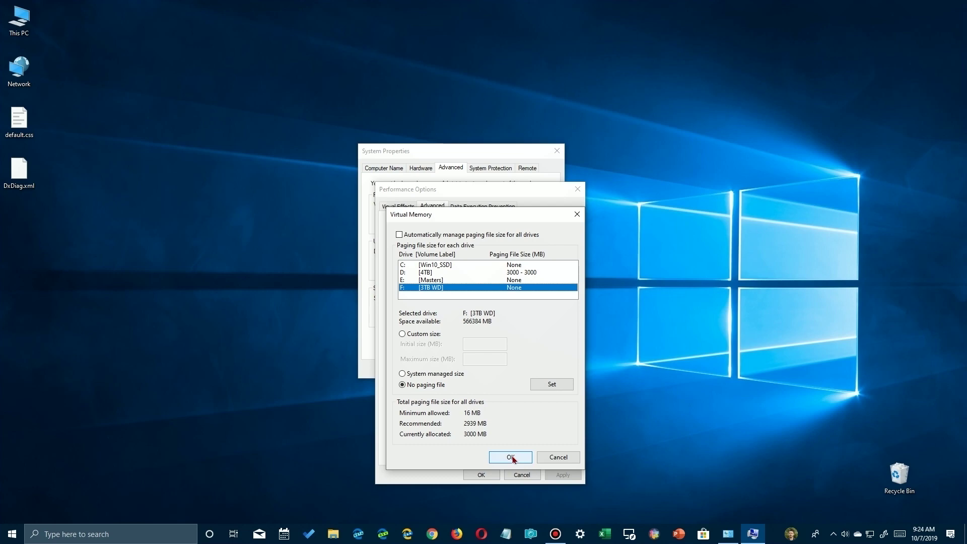
key("Up")
key("Up")
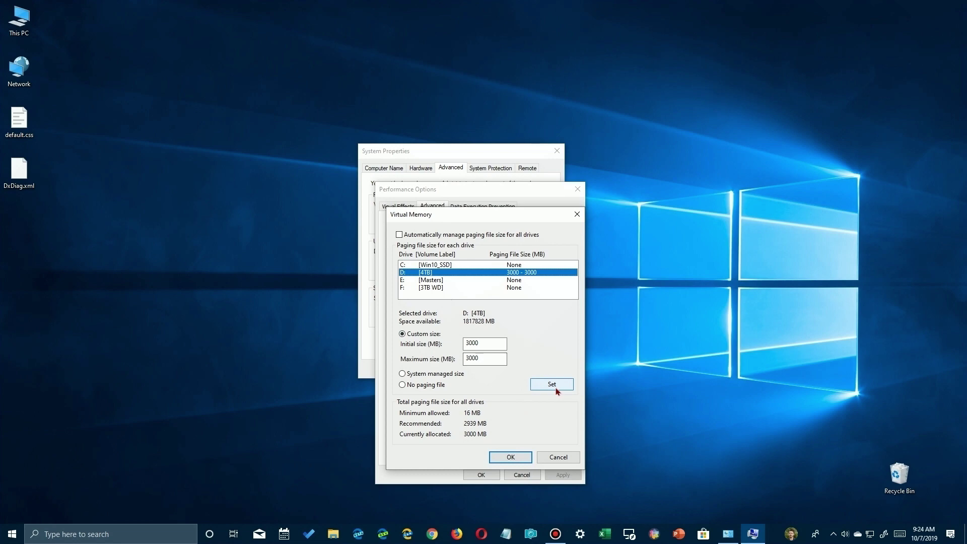
left_click(440, 288)
left_click(432, 273)
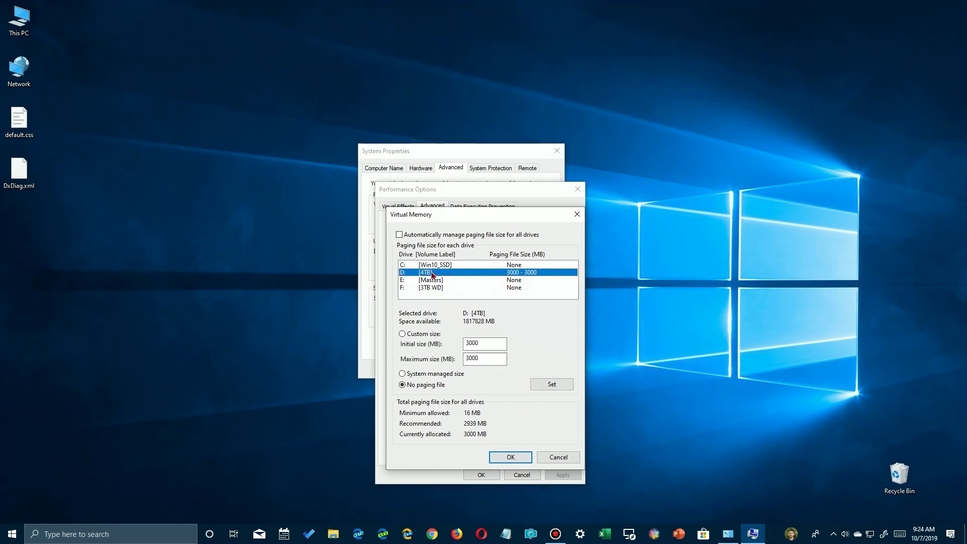
Confirm the 3000 MB paging file on drive D and close Virtual Memory and Performance Options
left_click(519, 459)
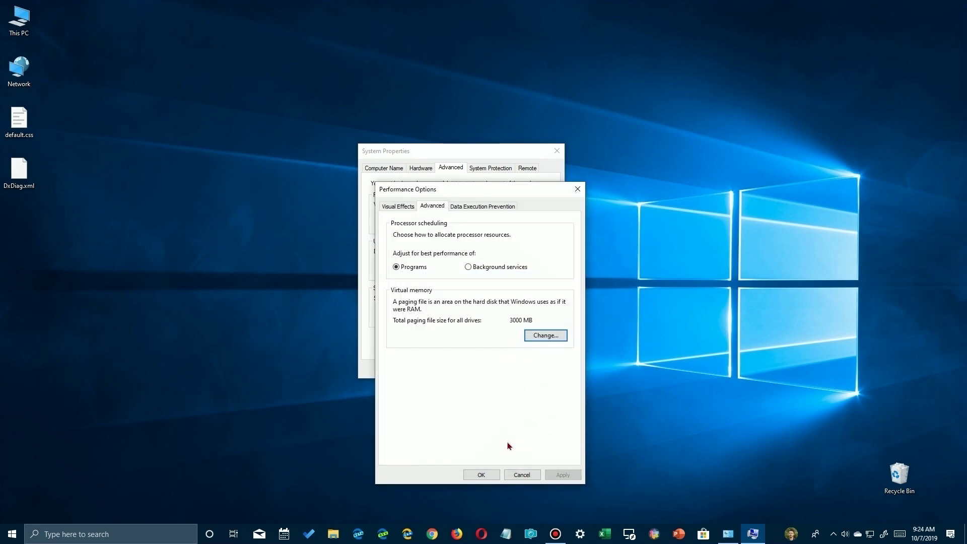
left_click(483, 474)
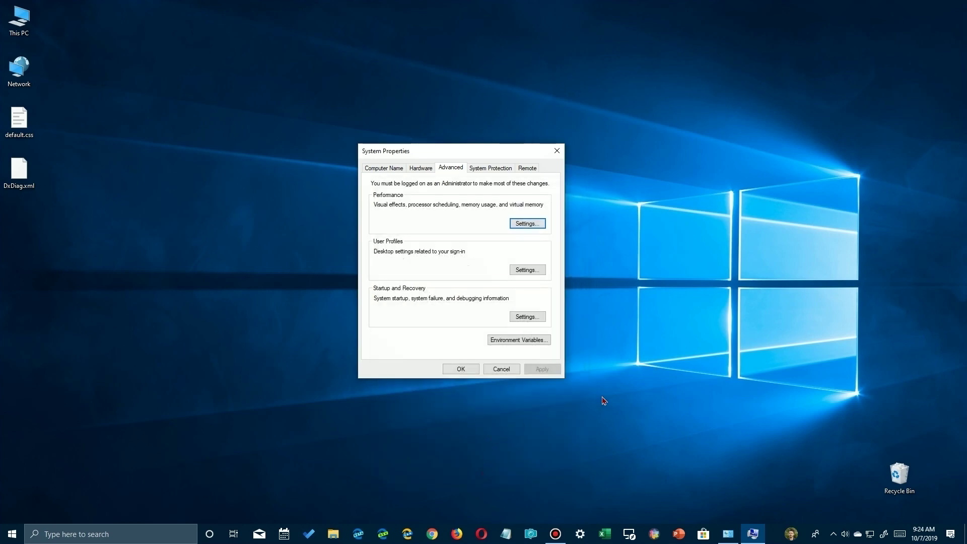